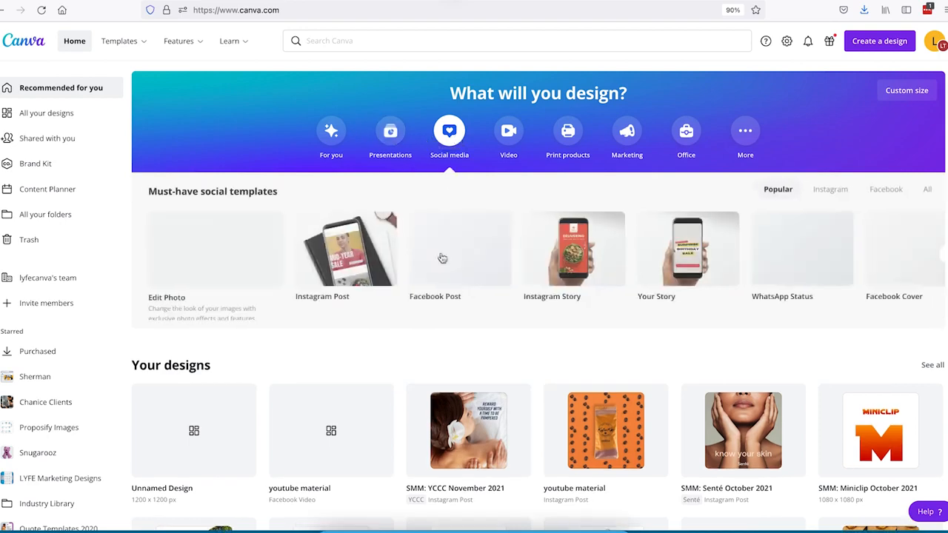
{"action": "left_click", "coordinate": [504, 136]}
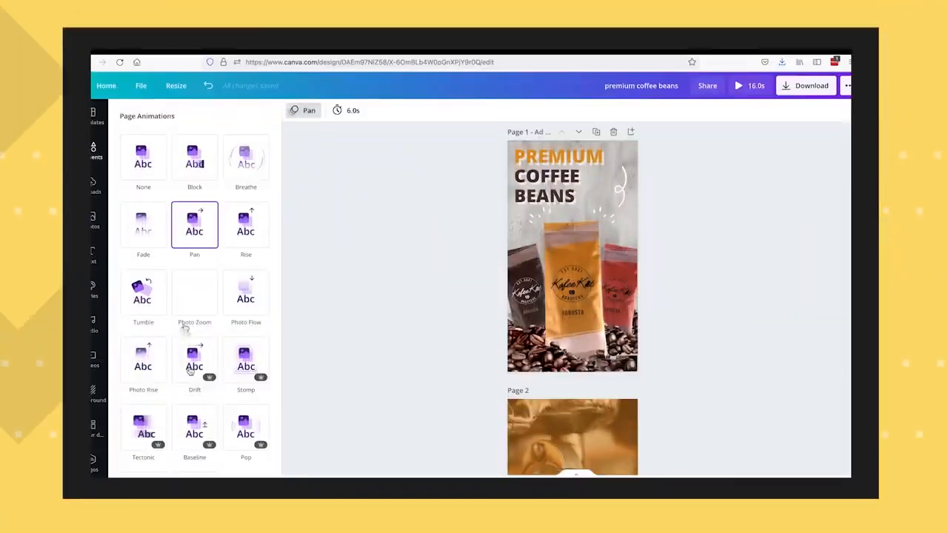
{"action": "left_click", "coordinate": [192, 369]}
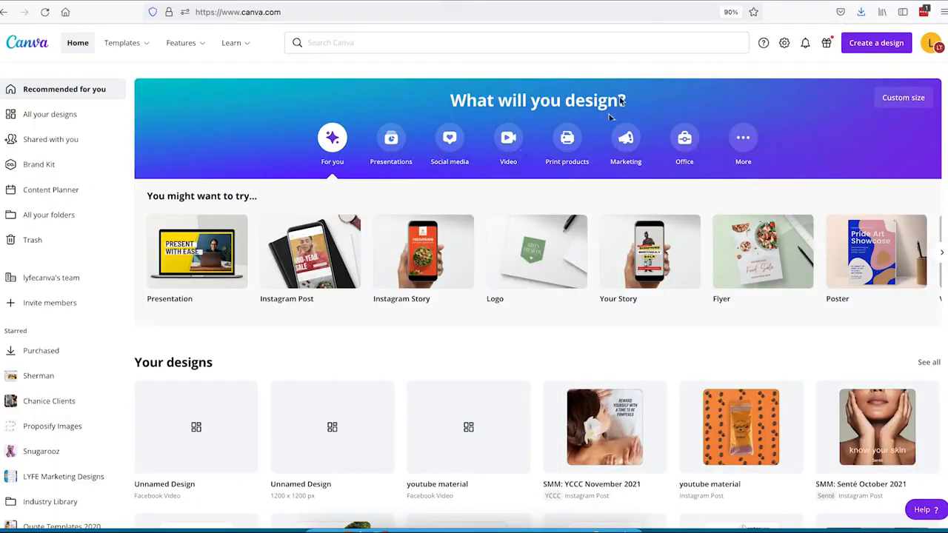
- Create a blank Facebook Video design from the video category
{"action": "left_click", "coordinate": [509, 140]}
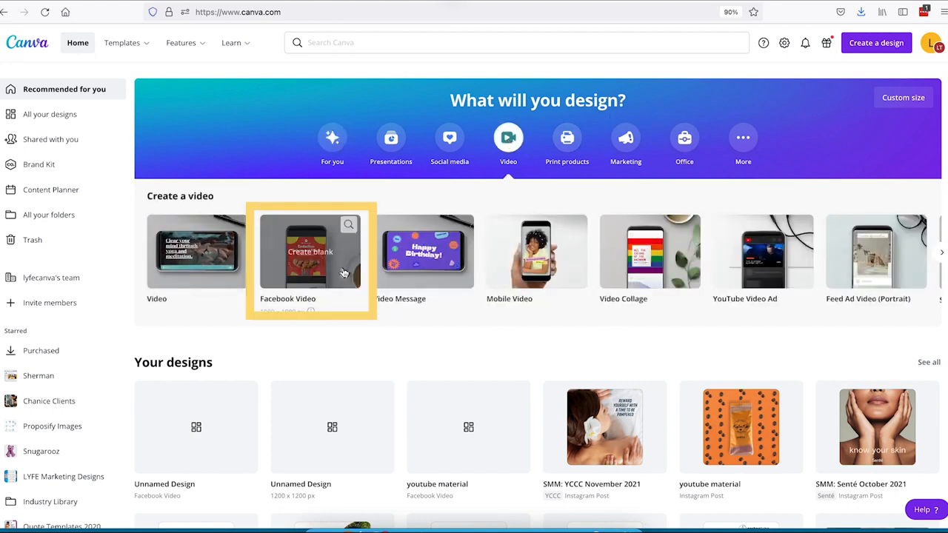
{"action": "mouse_move", "coordinate": [191, 284]}
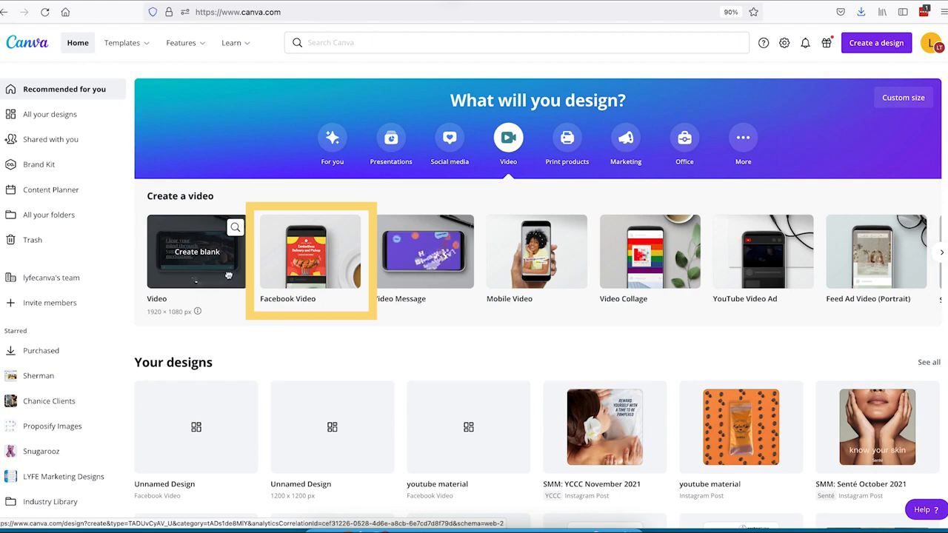
{"action": "mouse_move", "coordinate": [285, 271]}
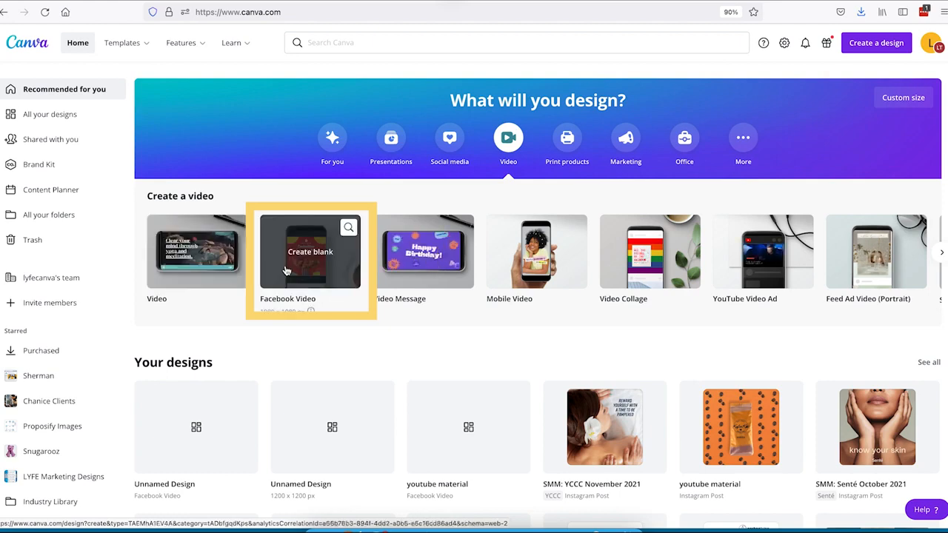
{"action": "left_click", "coordinate": [284, 312]}
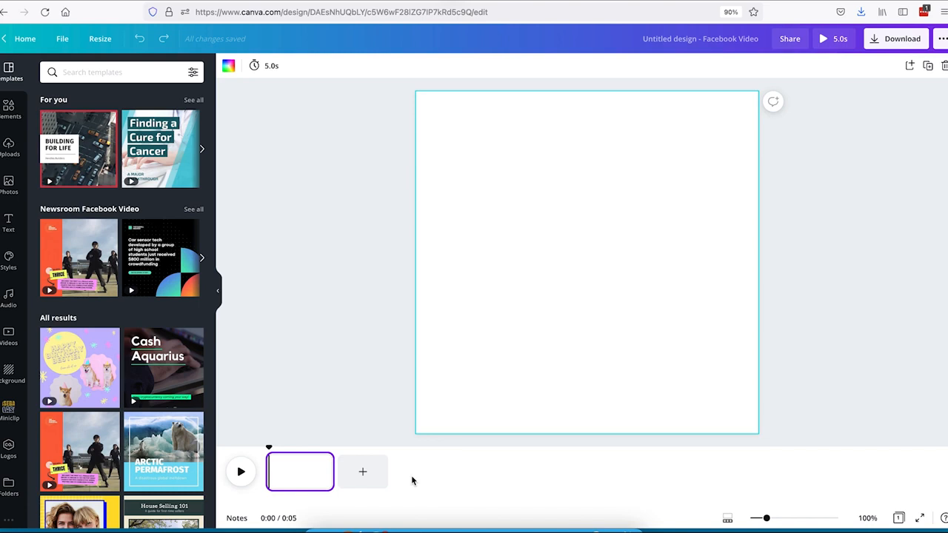
{"action": "left_click", "coordinate": [8, 109]}
{"action": "left_click", "coordinate": [9, 186]}
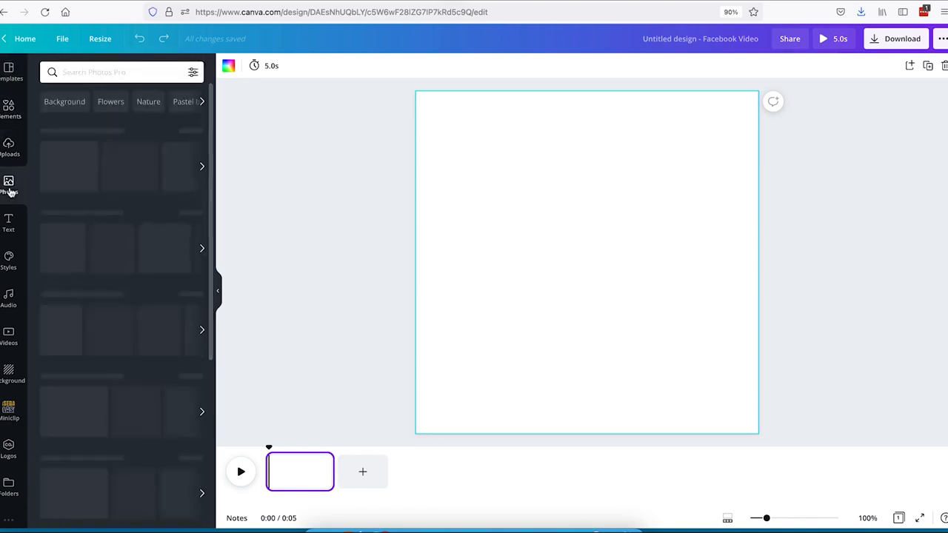
{"action": "left_click", "coordinate": [8, 297]}
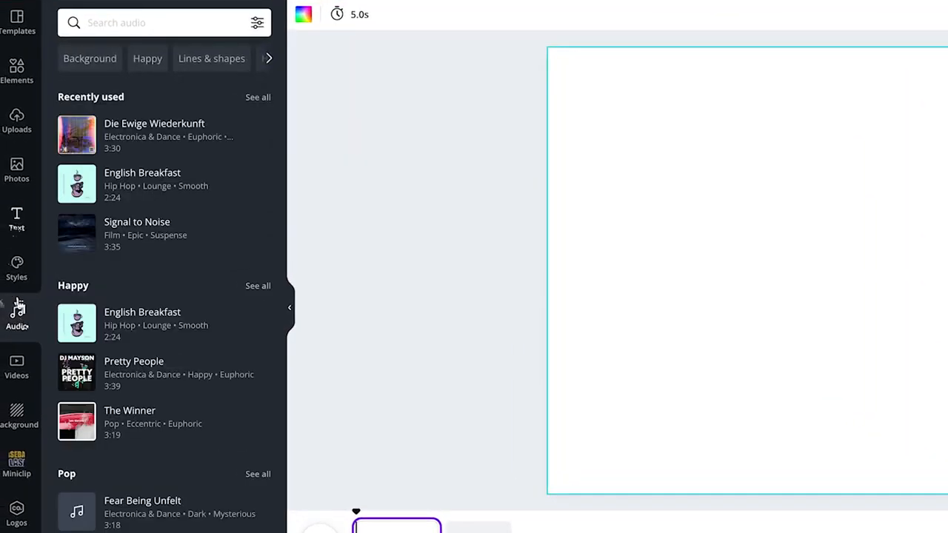
- Add the pink GLOW font combination to the blank page and briefly preview its playback
{"action": "left_click", "coordinate": [16, 225]}
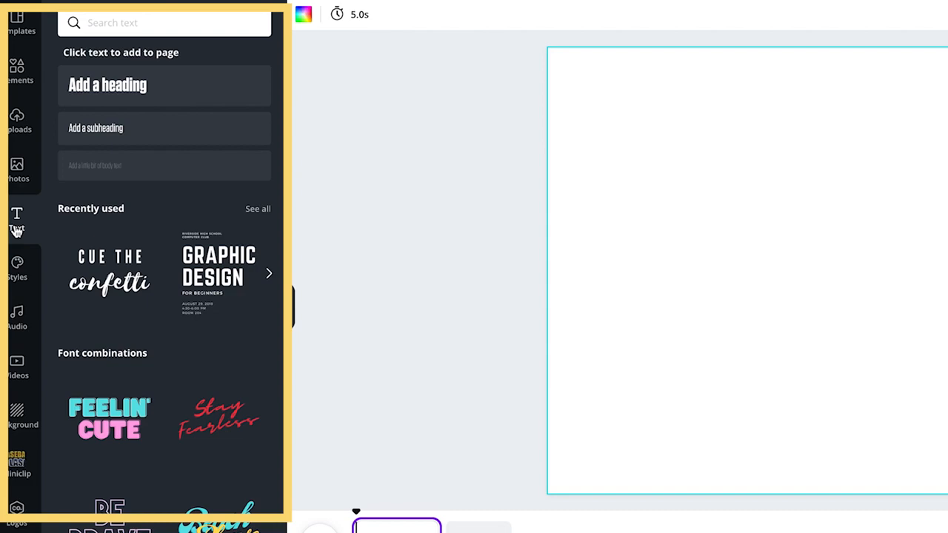
{"action": "scroll", "coordinate": [148, 412], "scroll_direction": "down", "scroll_amount": 5}
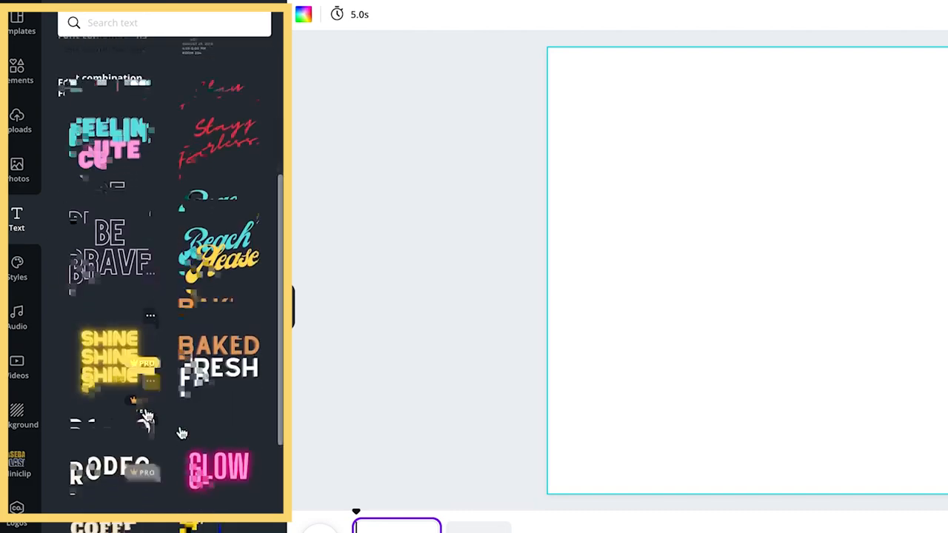
{"action": "left_click", "coordinate": [204, 437]}
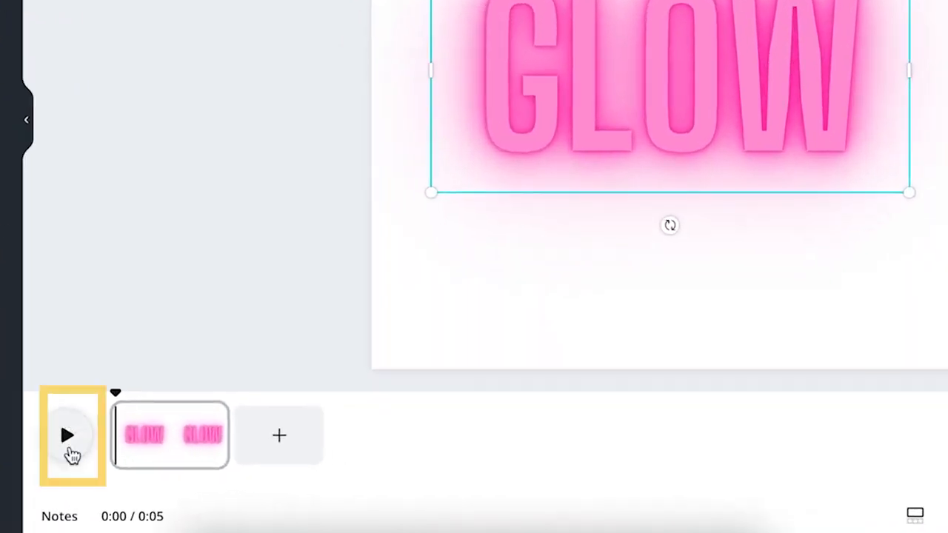
{"action": "left_click", "coordinate": [67, 436]}
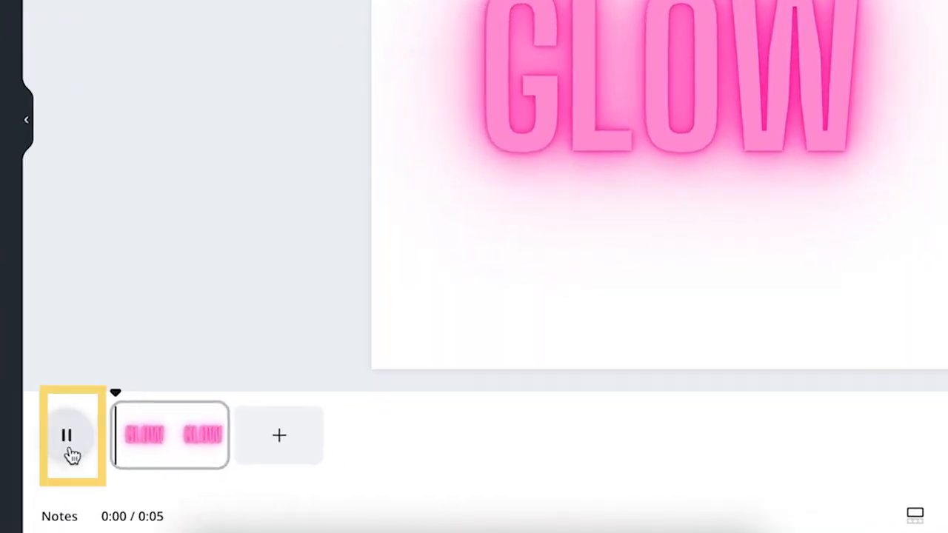
{"action": "left_click", "coordinate": [71, 451]}
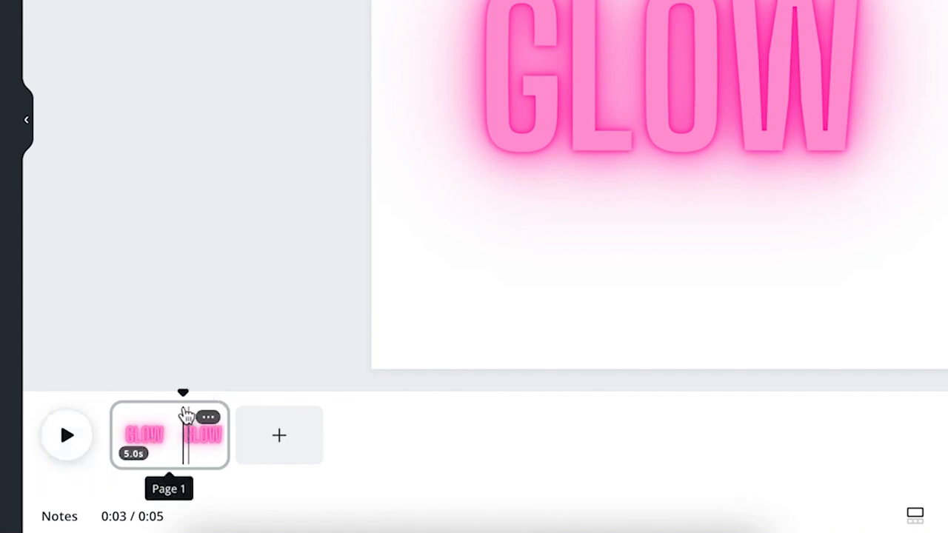
- Move the playhead back near the start of page 1 and extend the page's duration to 8.3 seconds
{"action": "left_click_drag", "start_coordinate": [184, 394], "coordinate": [131, 395]}
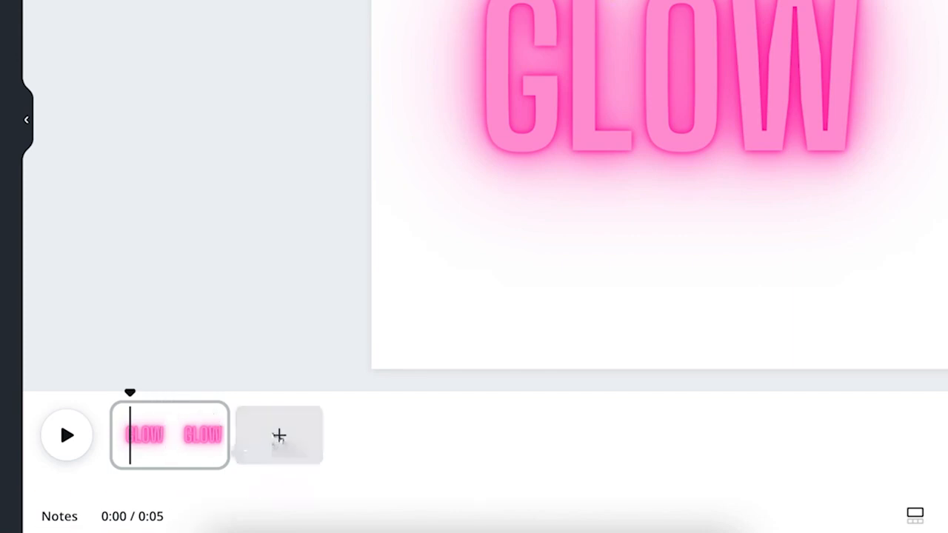
{"action": "left_click_drag", "start_coordinate": [233, 451], "coordinate": [159, 455]}
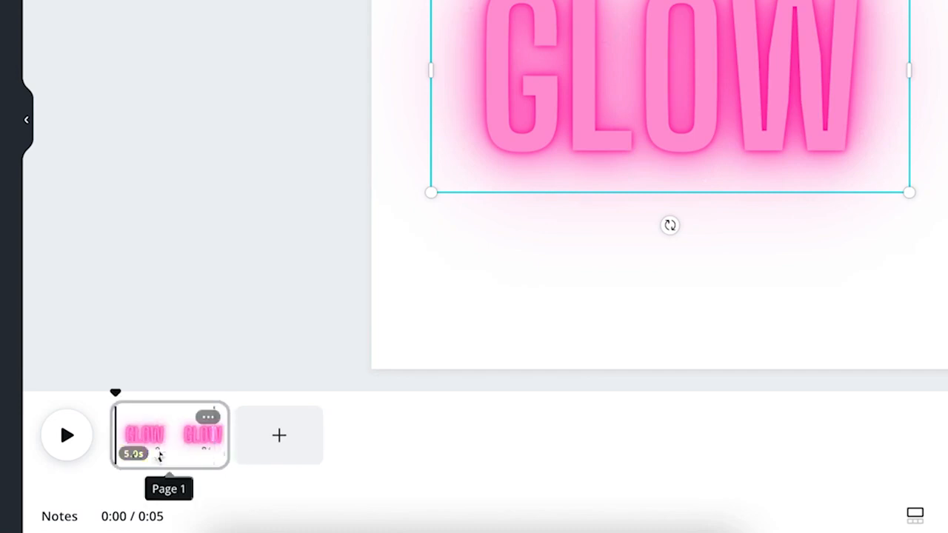
{"action": "left_click_drag", "start_coordinate": [233, 439], "coordinate": [300, 442]}
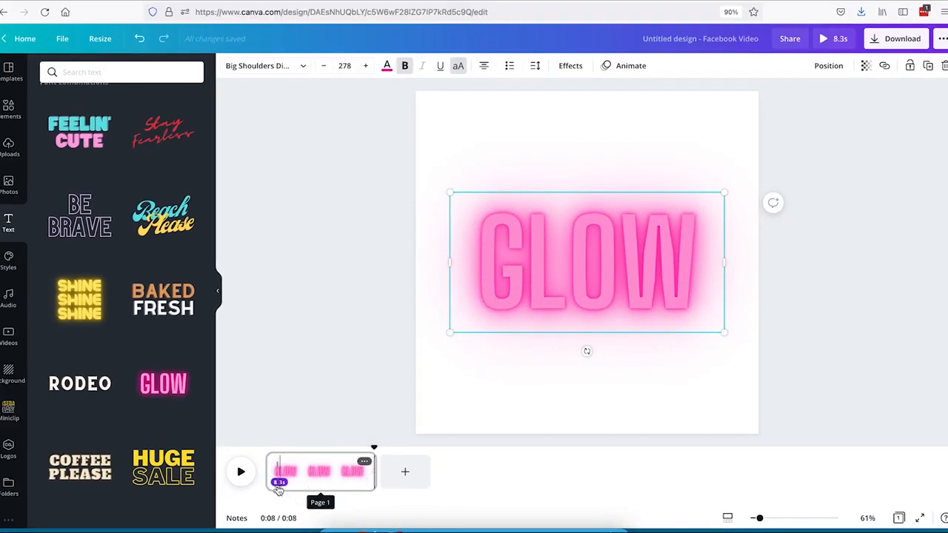
- Copy the GLOW page, paste it as a second page, and add a new page after it
{"action": "left_click", "coordinate": [335, 482]}
{"action": "key", "text": "ctrl+c"}
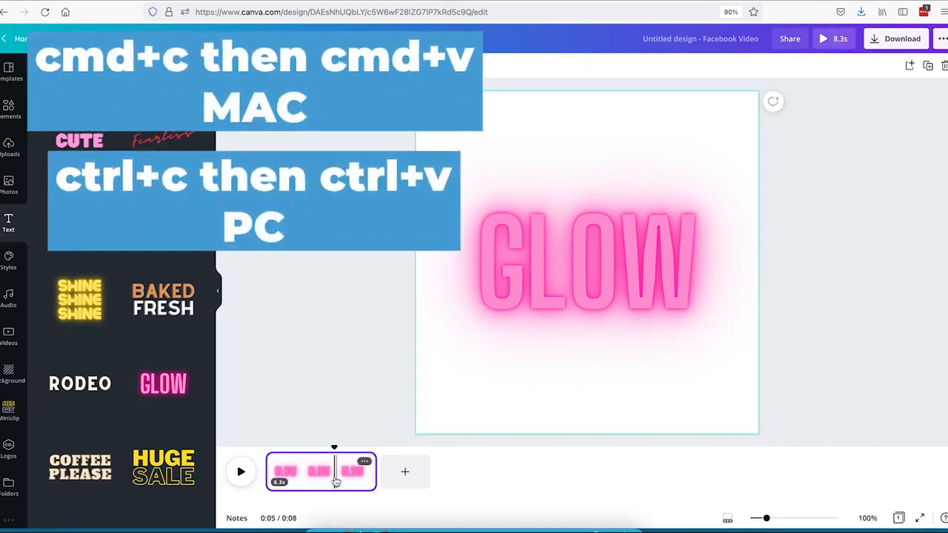
{"action": "key", "text": "ctrl+v"}
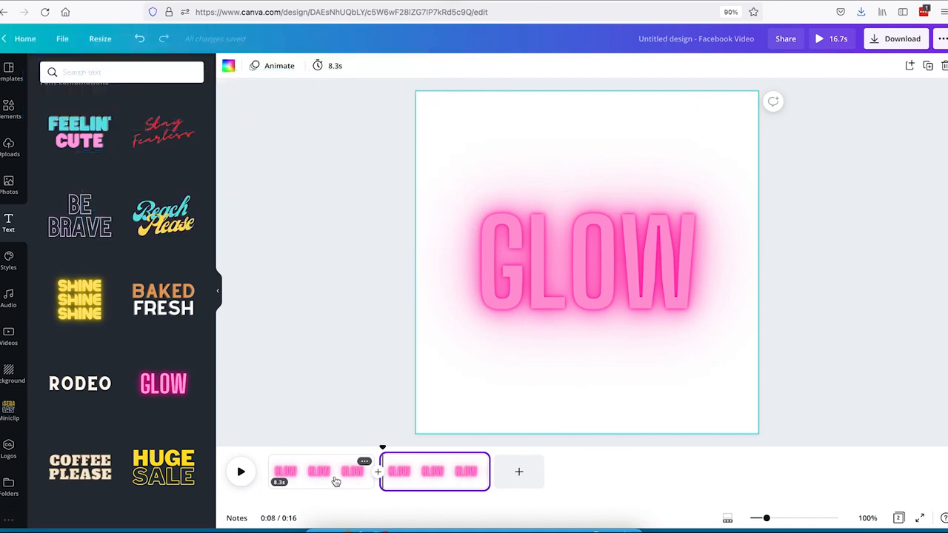
{"action": "left_click", "coordinate": [521, 472]}
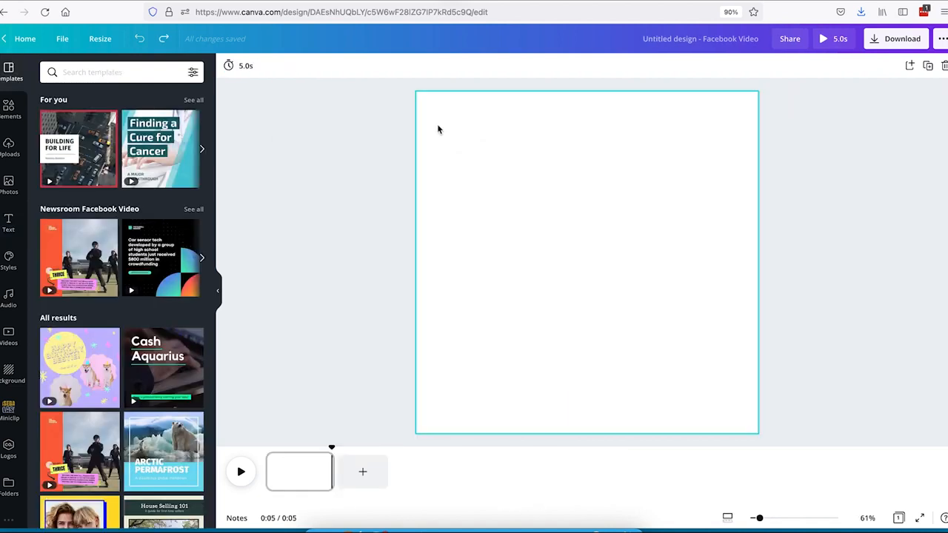
- Try the Coach D's Fitness Channel template on the page and replace it with the Mad About Vinyl template
{"action": "scroll", "coordinate": [96, 230], "scroll_direction": "down", "scroll_amount": 10}
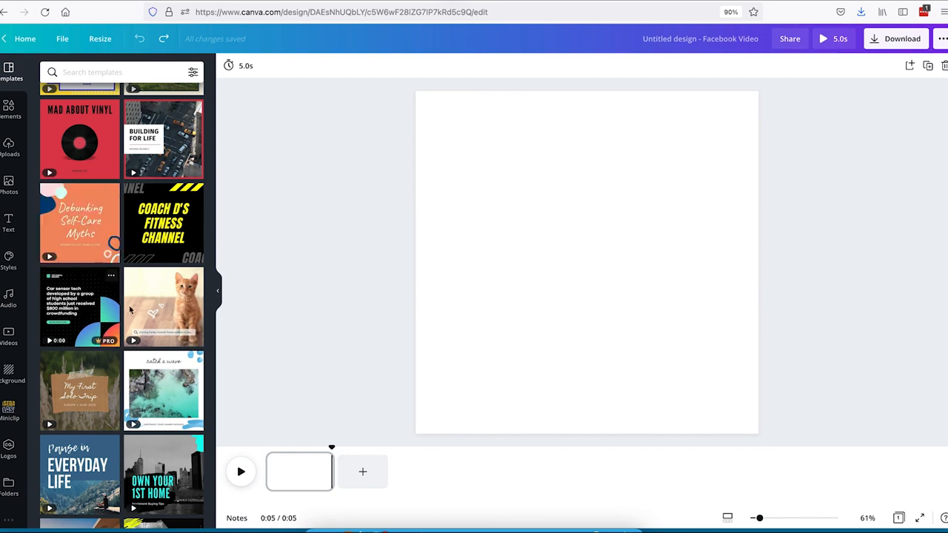
{"action": "left_click", "coordinate": [131, 227]}
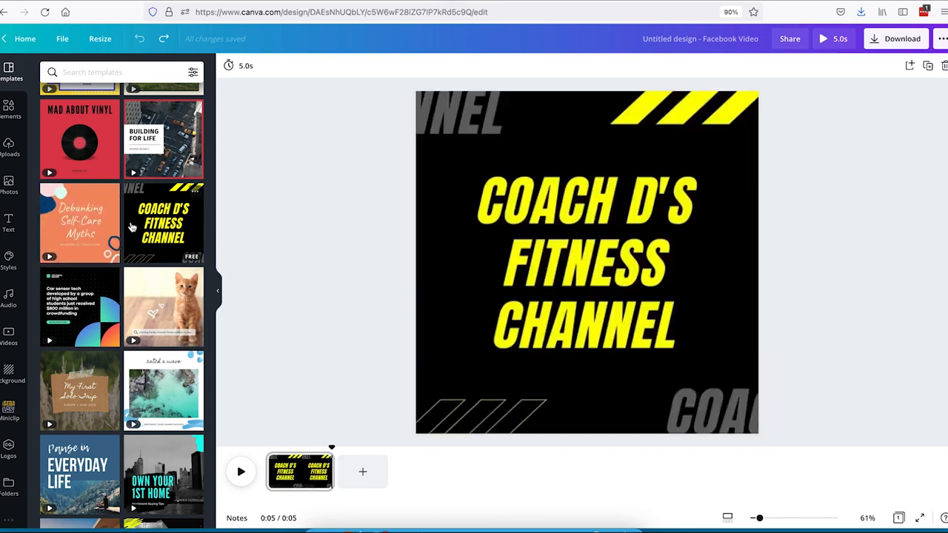
{"action": "left_click", "coordinate": [86, 176]}
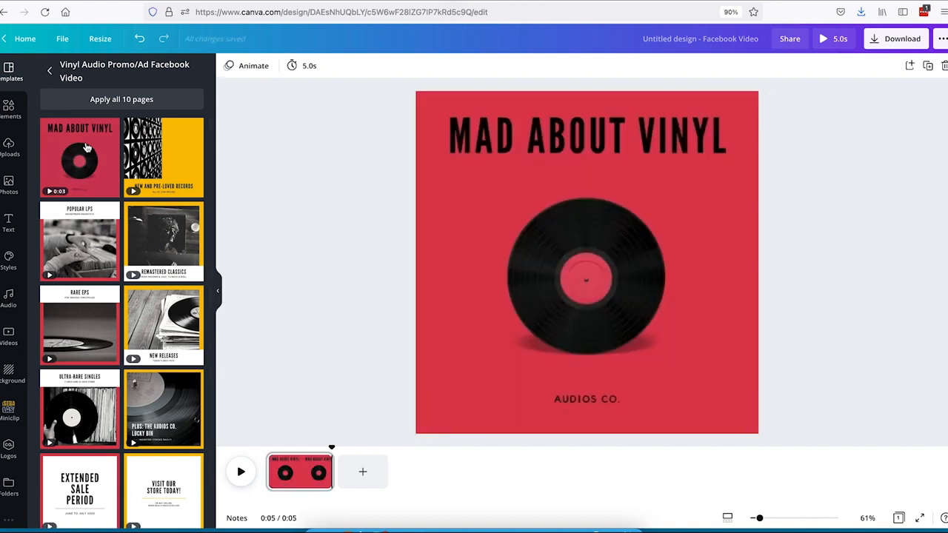
{"action": "left_click", "coordinate": [314, 229]}
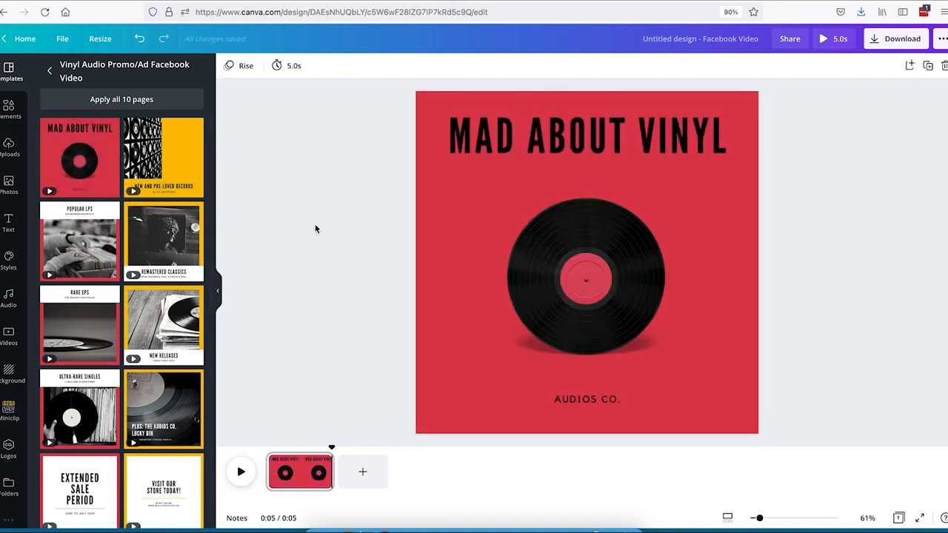
- Delete all the template's elements and its red background from the page
{"action": "key", "text": "super+a"}
{"action": "key", "text": "Delete"}
{"action": "left_click", "coordinate": [460, 231]}
{"action": "key", "text": "Delete"}
- Search the stock videos for "coffee beans" and fill the page with the recently used 34-second coffee beans clip
{"action": "left_click", "coordinate": [10, 149]}
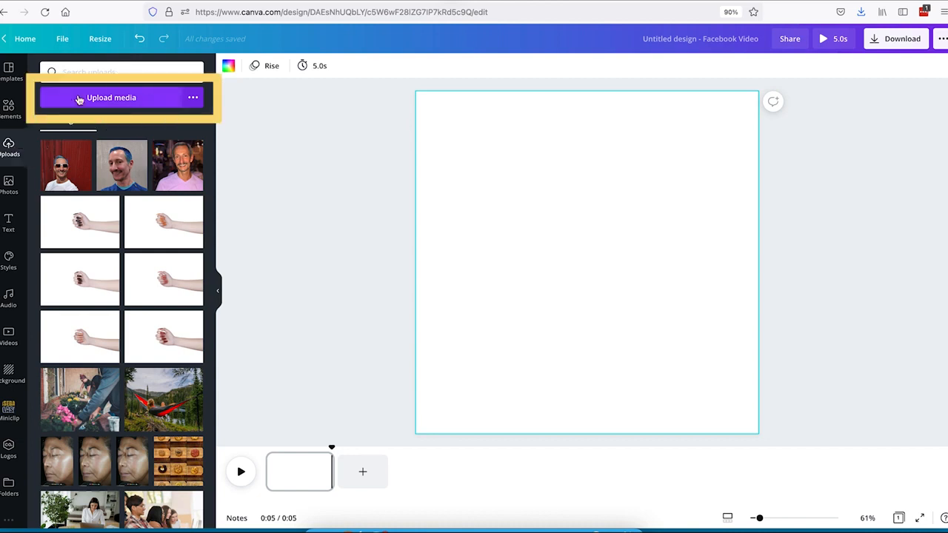
{"action": "left_click", "coordinate": [8, 337]}
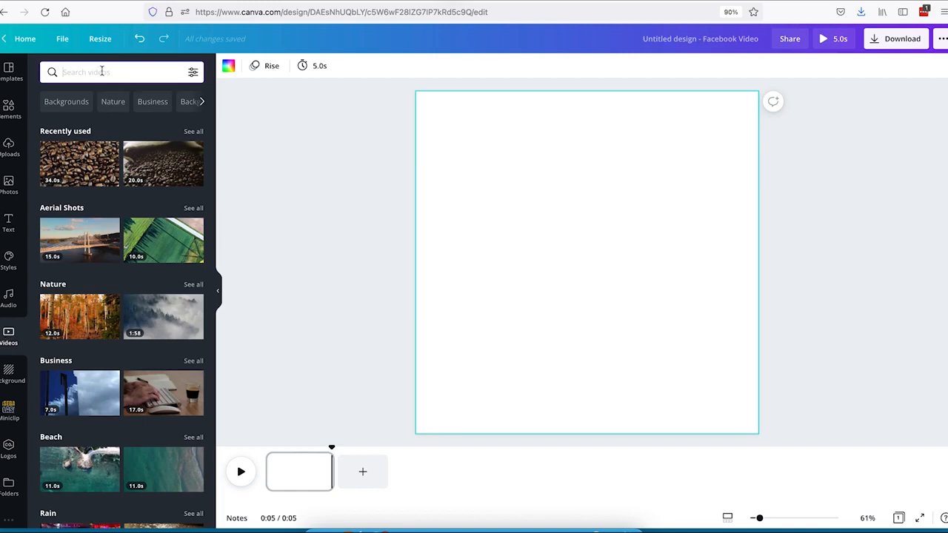
{"action": "type", "text": "coffee beans"}
{"action": "key", "text": "Return"}
{"action": "scroll", "coordinate": [137, 229], "scroll_direction": "down", "scroll_amount": 2}
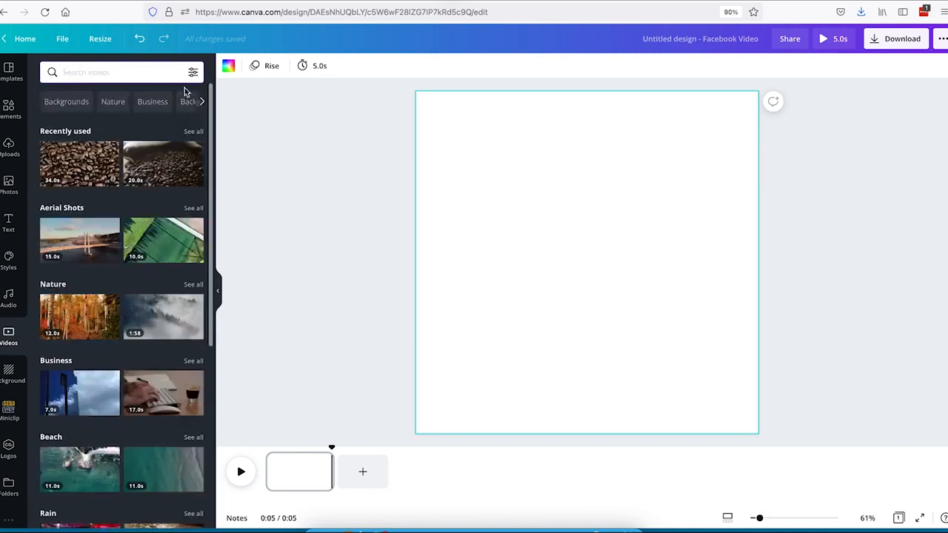
{"action": "left_click_drag", "start_coordinate": [79, 162], "coordinate": [355, 172]}
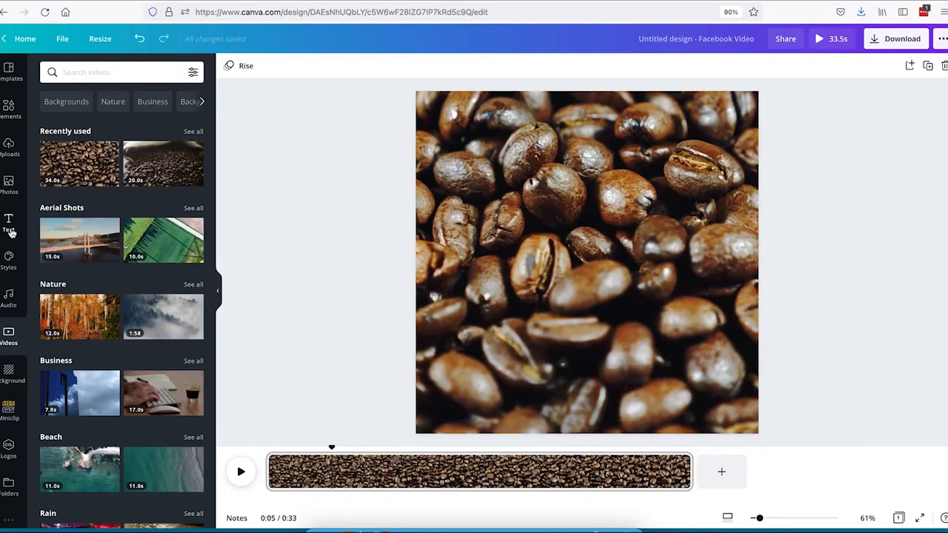
- Try a plain heading on the coffee video and add the yellow SHINE SHINE SHINE font combination instead
{"action": "left_click", "coordinate": [11, 231]}
{"action": "left_click", "coordinate": [109, 119]}
{"action": "left_click", "coordinate": [620, 302]}
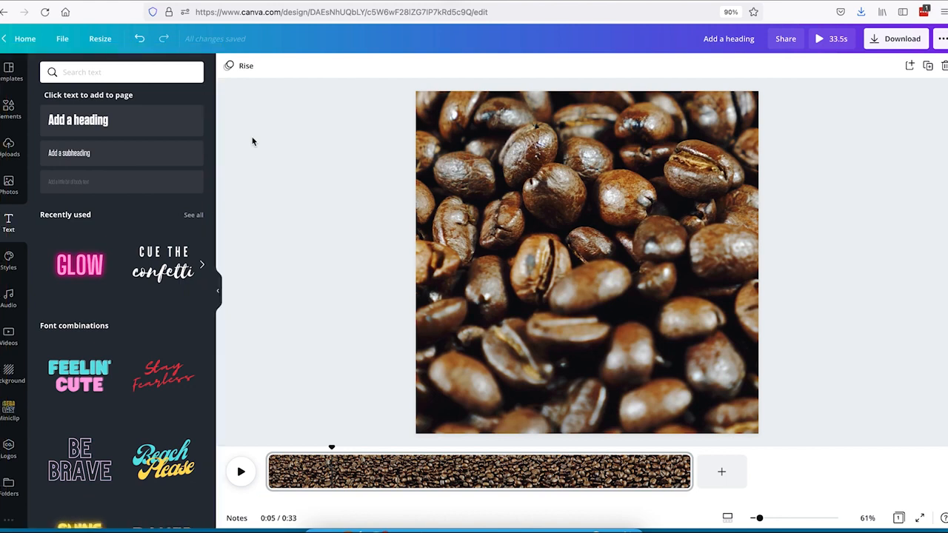
{"action": "scroll", "coordinate": [145, 168], "scroll_direction": "down", "scroll_amount": 5}
{"action": "scroll", "coordinate": [109, 370], "scroll_direction": "down", "scroll_amount": 1}
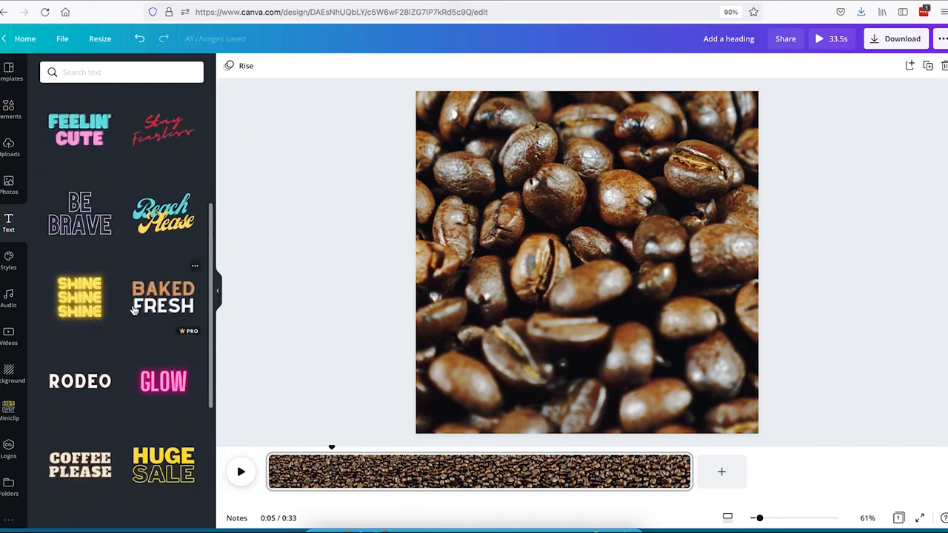
{"action": "left_click", "coordinate": [89, 303]}
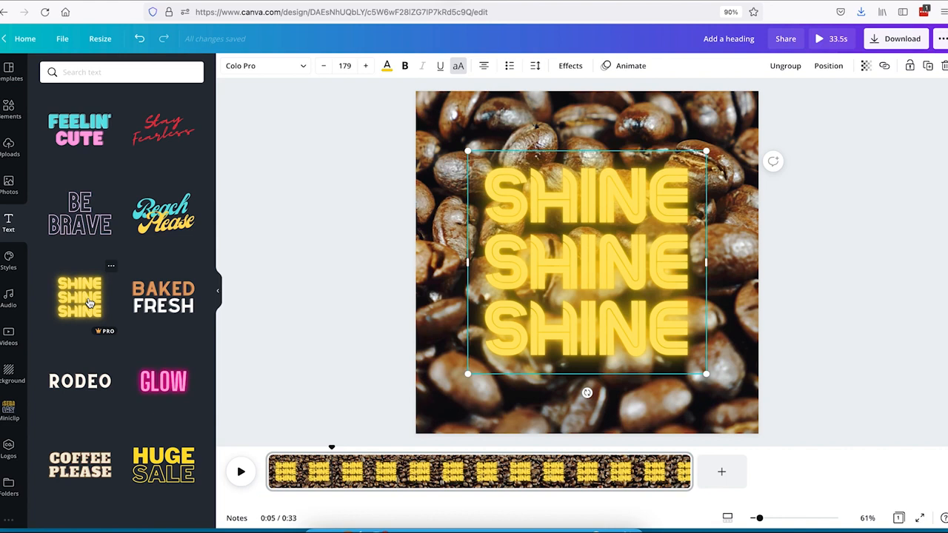
- Check the brand fonts and colors in Branding .jpg, and ungroup the SHINE text in the design
{"action": "key", "text": "super+Tab"}
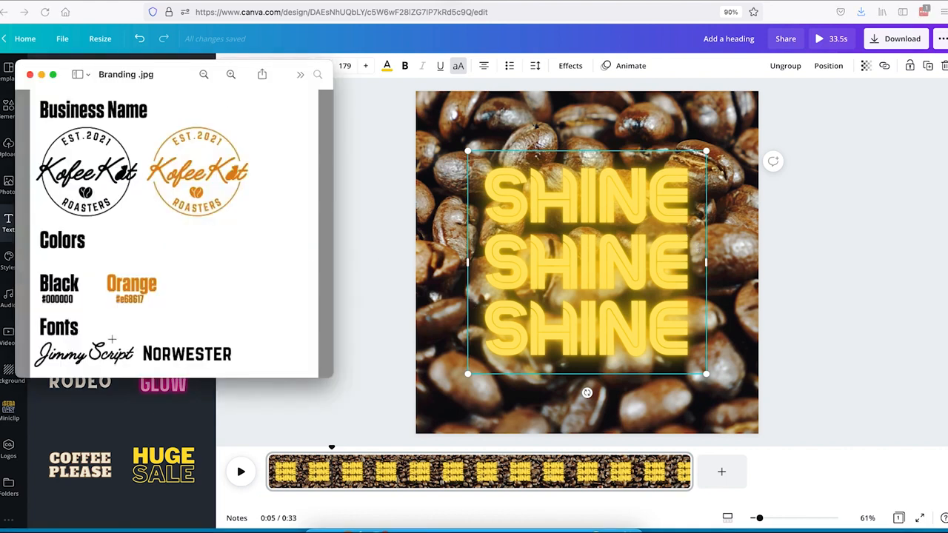
{"action": "key", "text": "super+Tab"}
{"action": "right_click", "coordinate": [595, 365]}
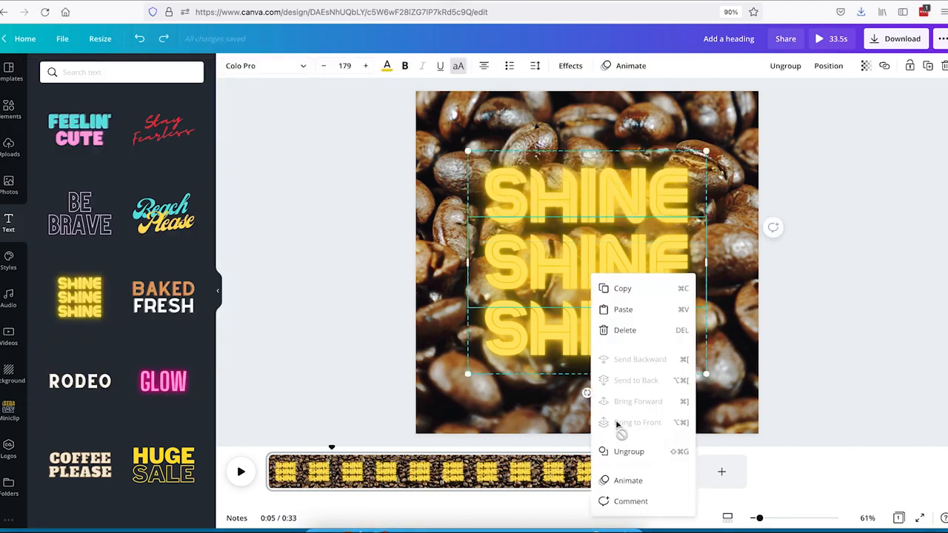
{"action": "left_click", "coordinate": [628, 452]}
- Reword the three SHINE lines as Premium, COFFEE and BEANS, with Premium in Jimmy Script and slightly enlarged
{"action": "double_click", "coordinate": [618, 197]}
{"action": "type", "text": "PREMIUM"}
{"action": "left_click_drag", "start_coordinate": [707, 249], "coordinate": [755, 252]}
{"action": "left_click", "coordinate": [586, 296]}
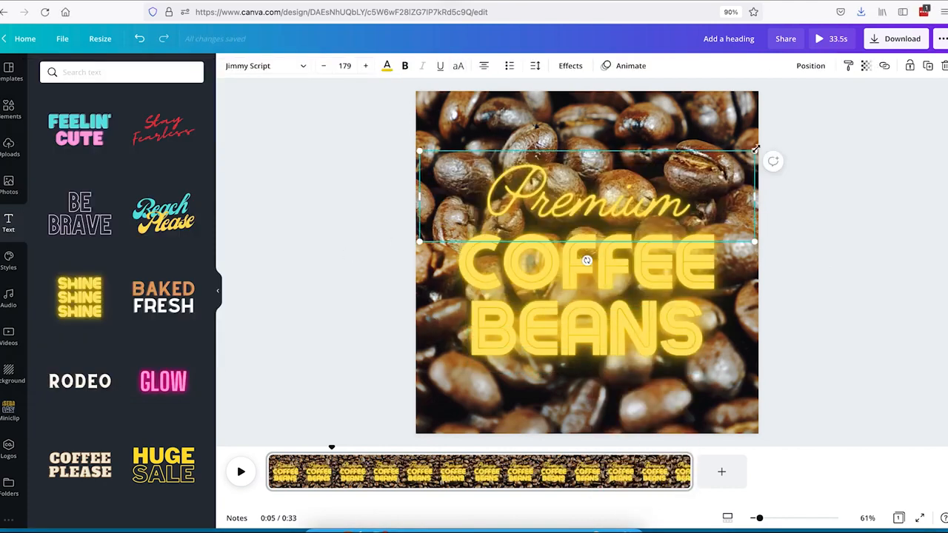
{"action": "mouse_move", "coordinate": [756, 148]}
{"action": "left_mouse_down"}
{"action": "mouse_move", "coordinate": [804, 136]}
{"action": "mouse_move", "coordinate": [755, 154]}
{"action": "left_mouse_up"}
- Change the font of the COFFEE line to Norwester
{"action": "left_click", "coordinate": [633, 255]}
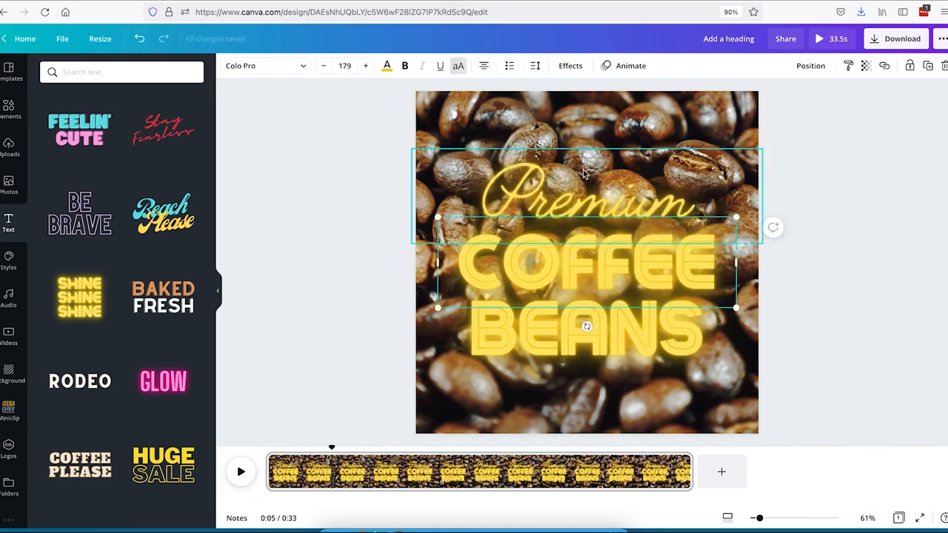
{"action": "left_click", "coordinate": [168, 72]}
{"action": "type", "text": "norwester"}
{"action": "key", "text": "Return"}
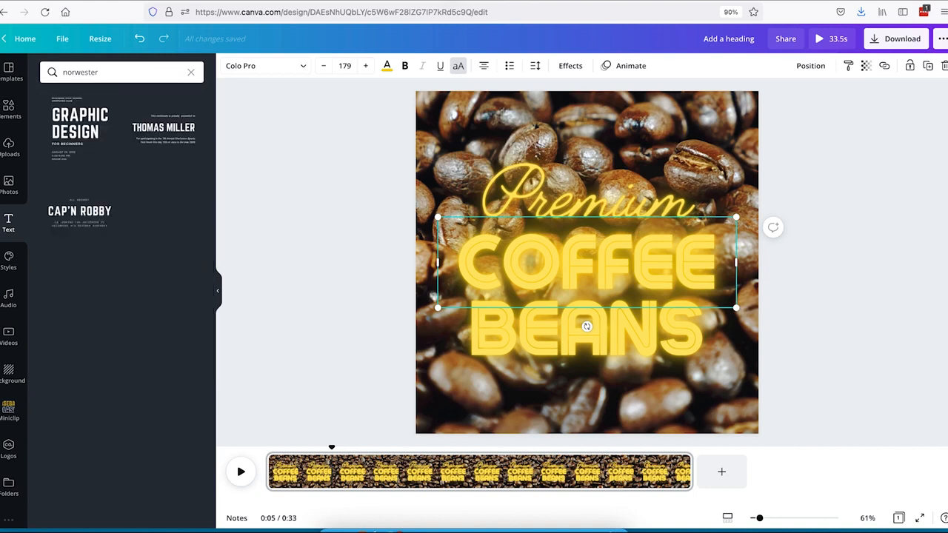
{"action": "left_click", "coordinate": [275, 66]}
{"action": "left_click", "coordinate": [87, 131]}
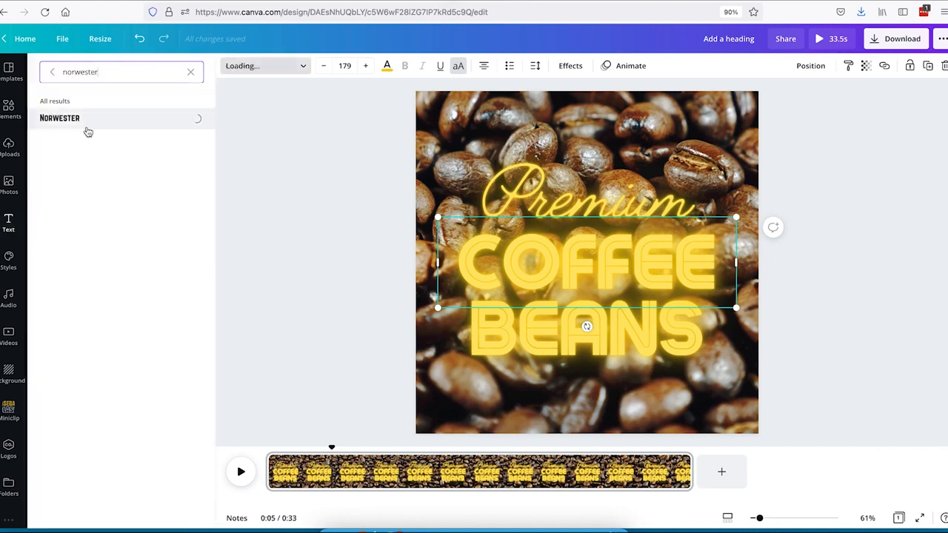
- Reduce the coffee video's transparency value to about 57 and set the background color behind it to dark brown #201201
{"action": "left_click", "coordinate": [904, 65]}
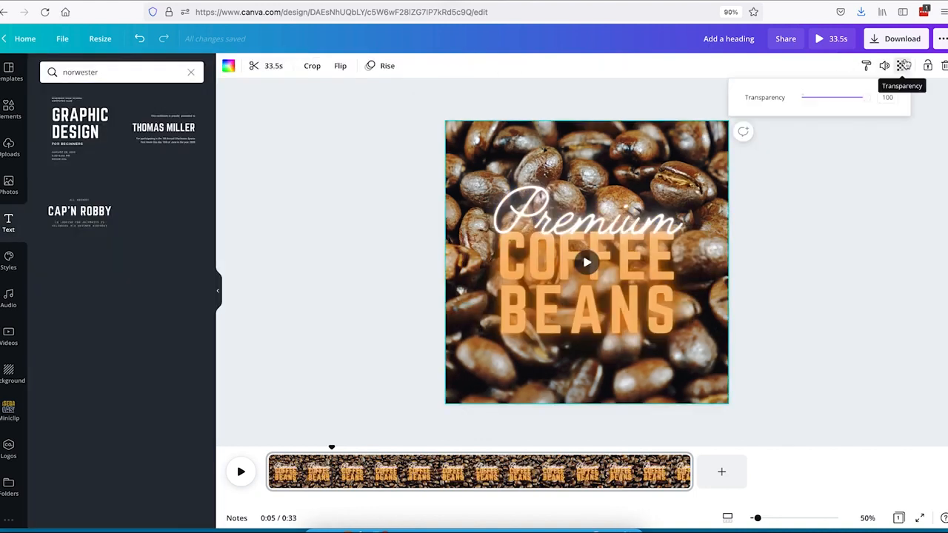
{"action": "left_click_drag", "start_coordinate": [862, 98], "coordinate": [839, 101]}
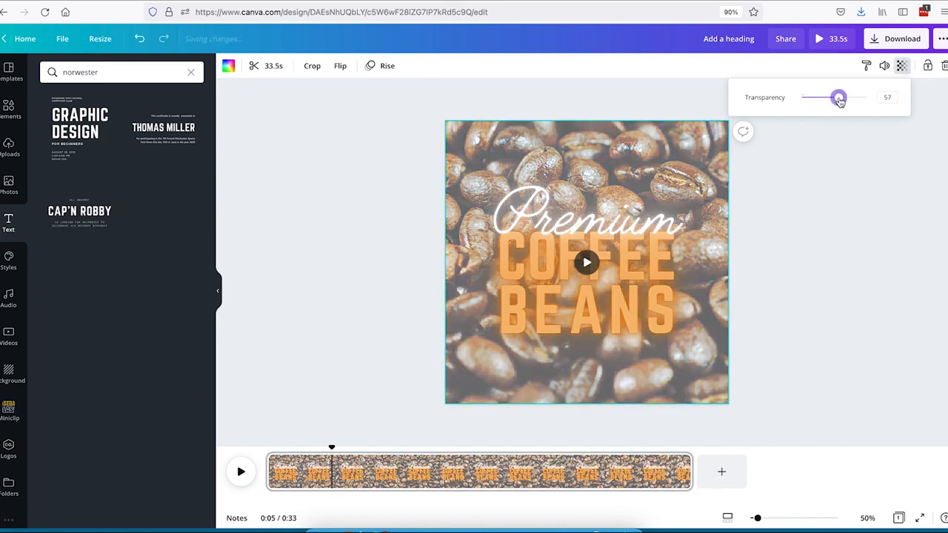
{"action": "left_click", "coordinate": [229, 67]}
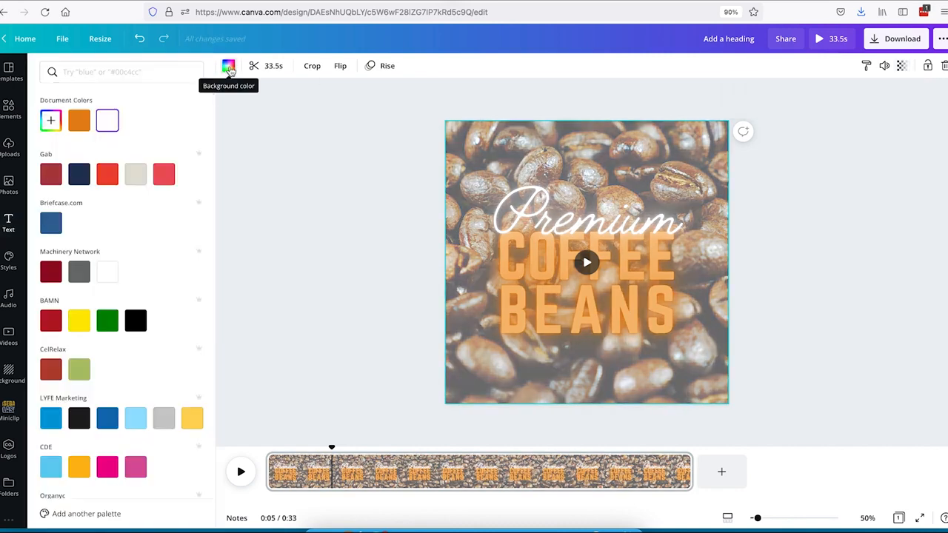
{"action": "left_click", "coordinate": [50, 120]}
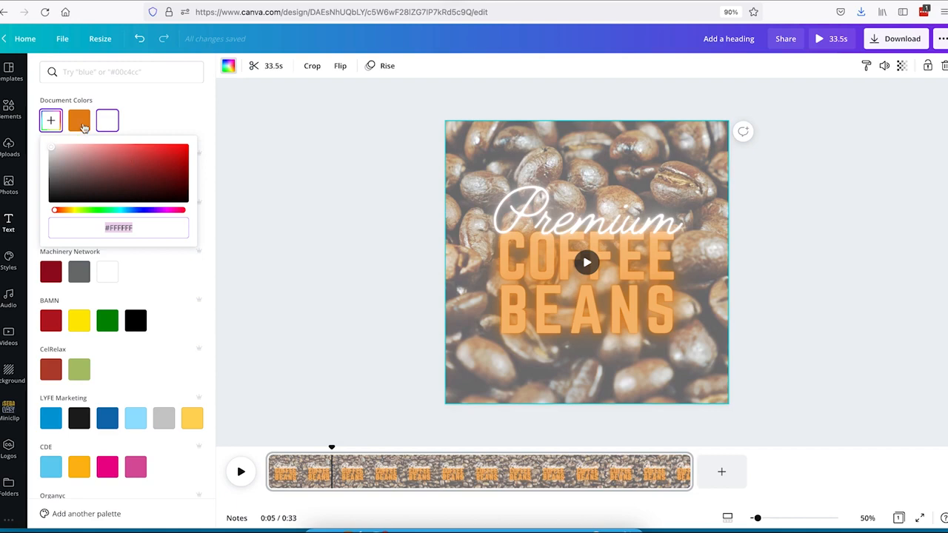
{"action": "left_click", "coordinate": [177, 179]}
{"action": "left_click_drag", "start_coordinate": [179, 189], "coordinate": [183, 205]}
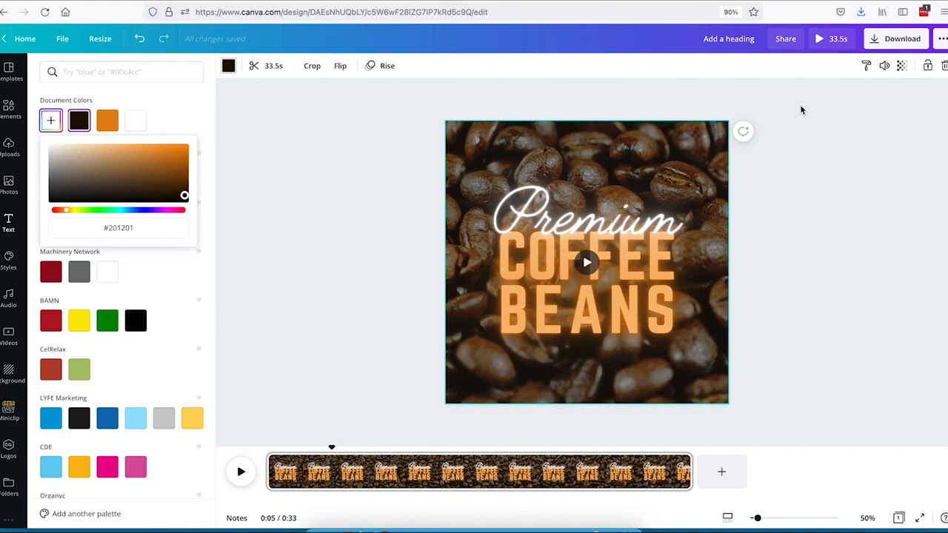
- Lower the coffee video's transparency value slightly further to darken the footage behind the text
{"action": "left_click", "coordinate": [903, 67]}
{"action": "left_click_drag", "start_coordinate": [834, 99], "coordinate": [830, 98]}
{"action": "left_click", "coordinate": [832, 197]}
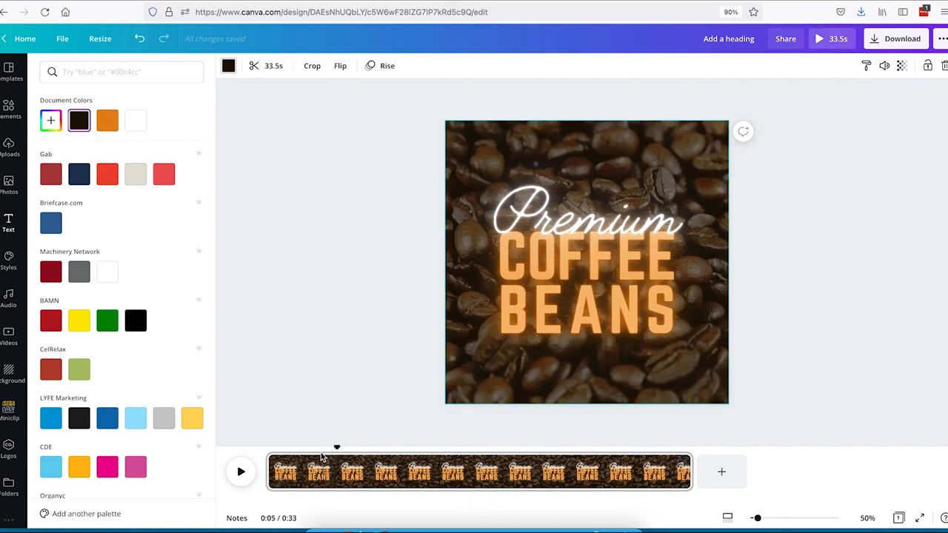
- Split the coffee clip at the 5-second mark
{"action": "mouse_move", "coordinate": [337, 450]}
{"action": "left_mouse_down"}
{"action": "mouse_move", "coordinate": [313, 451]}
{"action": "mouse_move", "coordinate": [333, 450]}
{"action": "left_mouse_up"}
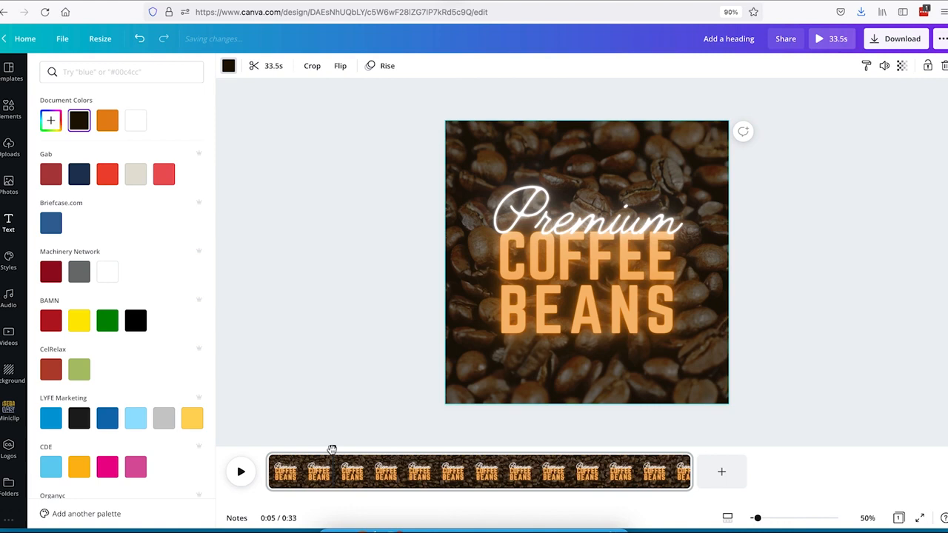
{"action": "right_click", "coordinate": [335, 471]}
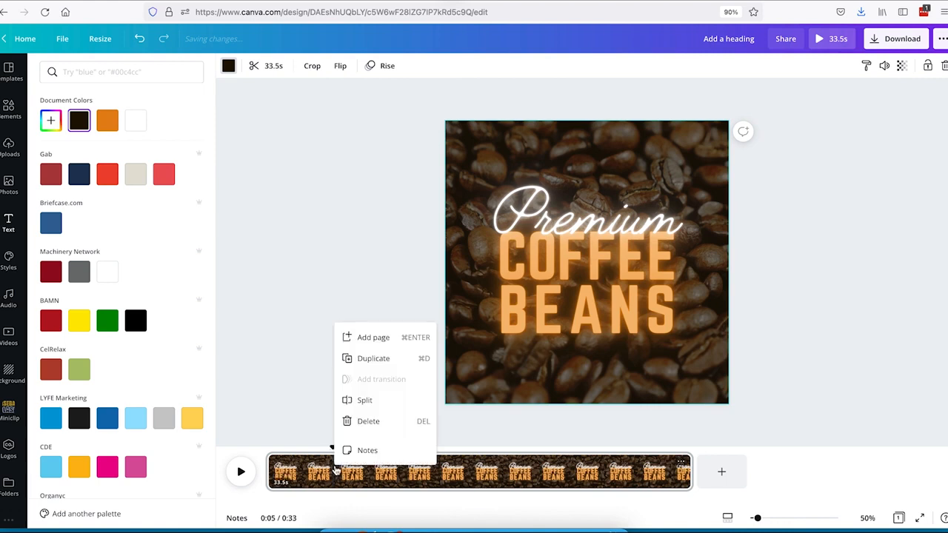
{"action": "left_click", "coordinate": [361, 400]}
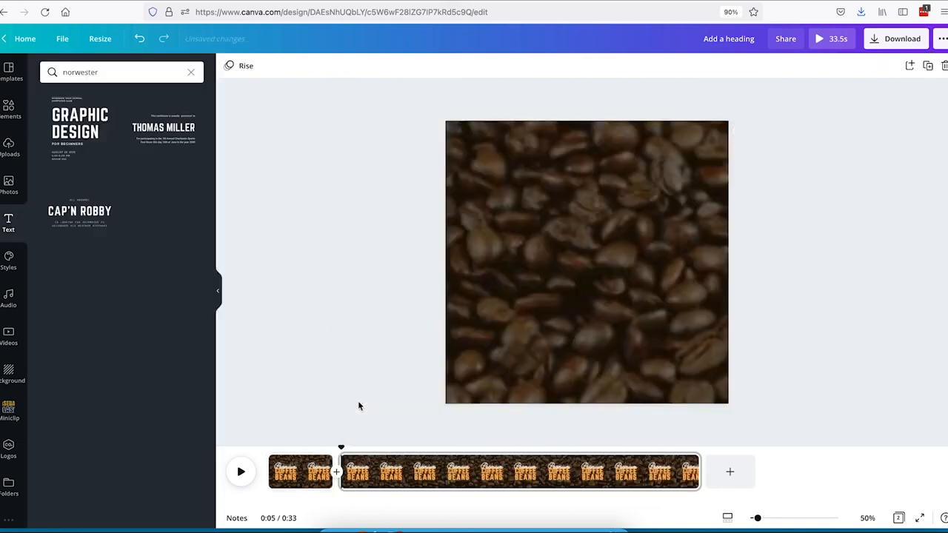
- Delete the Premium, COFFEE and BEANS text lines from the first clip
{"action": "left_click", "coordinate": [615, 235]}
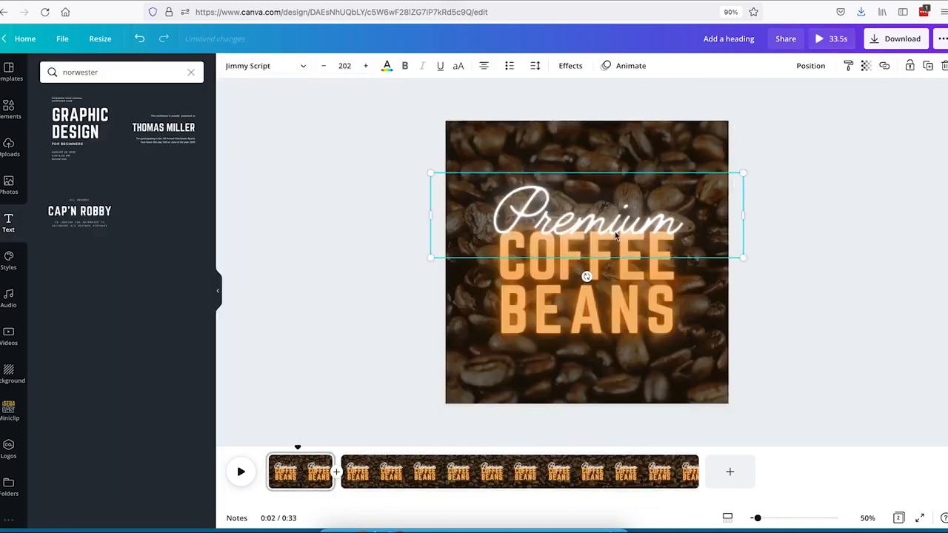
{"action": "key", "text": "Delete"}
{"action": "left_click", "coordinate": [613, 251]}
{"action": "key", "text": "Delete"}
{"action": "left_click", "coordinate": [611, 287]}
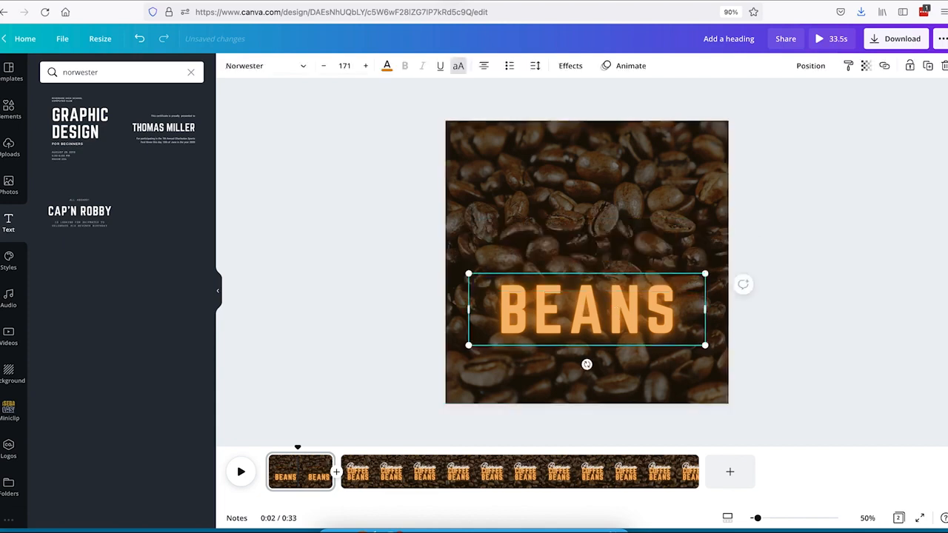
{"action": "key", "text": "Delete"}
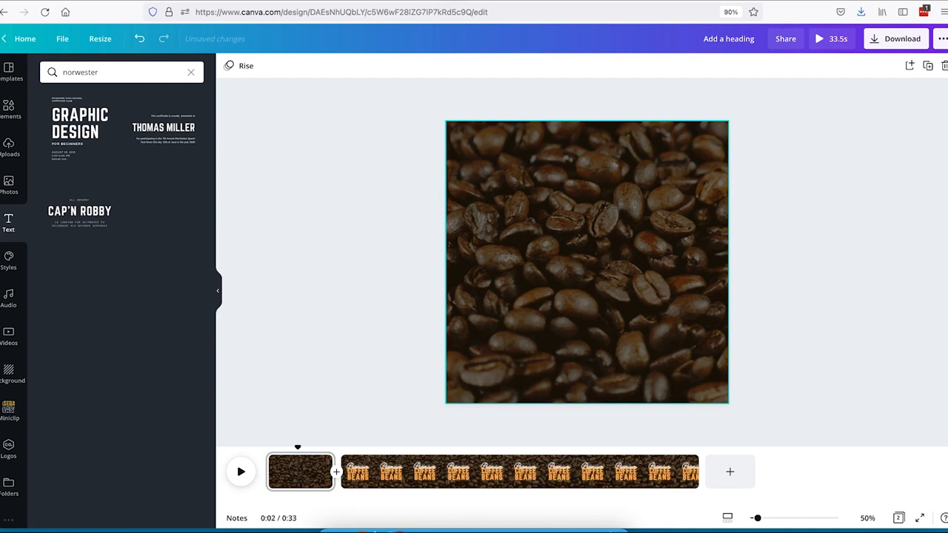
- Set the text animation of all three lines in the second clip to None
{"action": "left_click", "coordinate": [359, 447]}
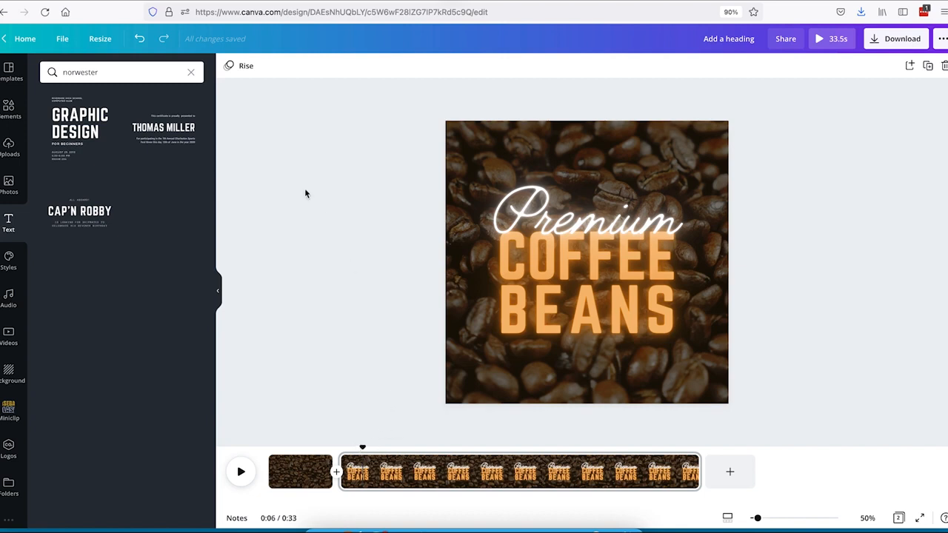
{"action": "left_click", "coordinate": [242, 68]}
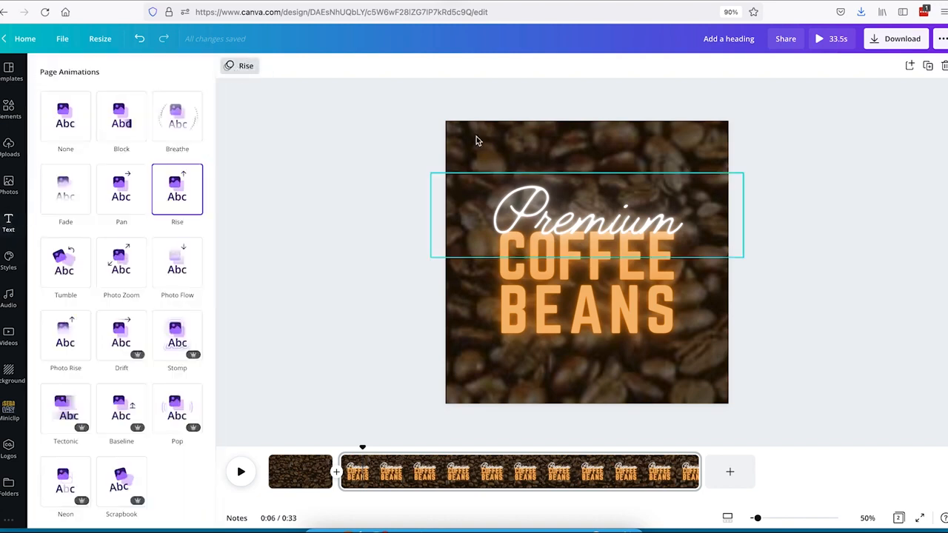
{"action": "left_click_drag", "start_coordinate": [393, 148], "coordinate": [634, 368]}
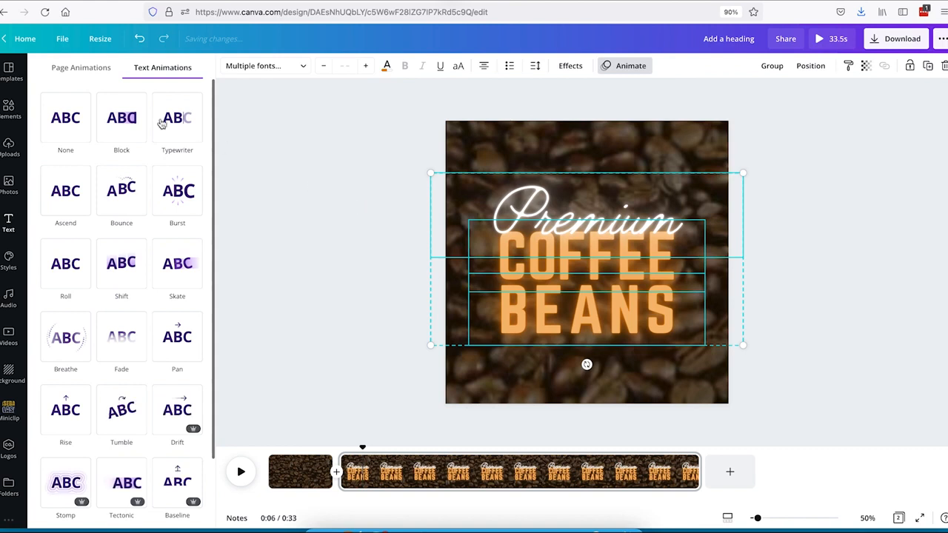
{"action": "left_click", "coordinate": [87, 100]}
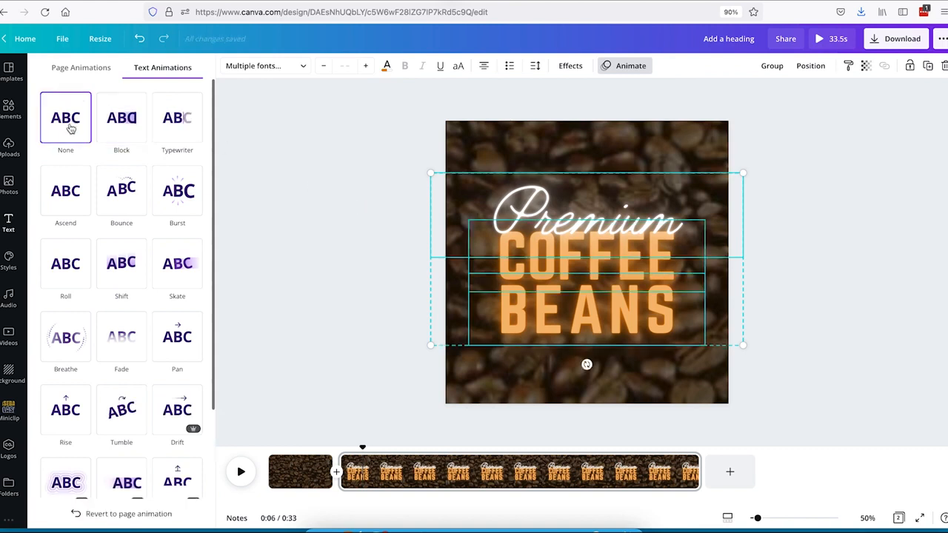
- Animate Premium with Pan and the COFFEE and BEANS lines with Fade in the second clip
{"action": "left_click", "coordinate": [365, 261]}
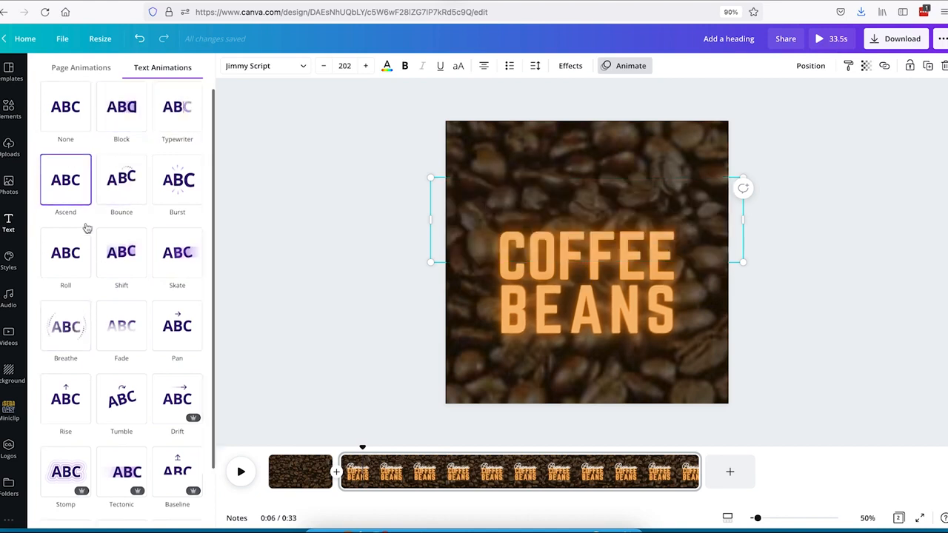
{"action": "scroll", "coordinate": [172, 406], "scroll_direction": "down", "scroll_amount": 1}
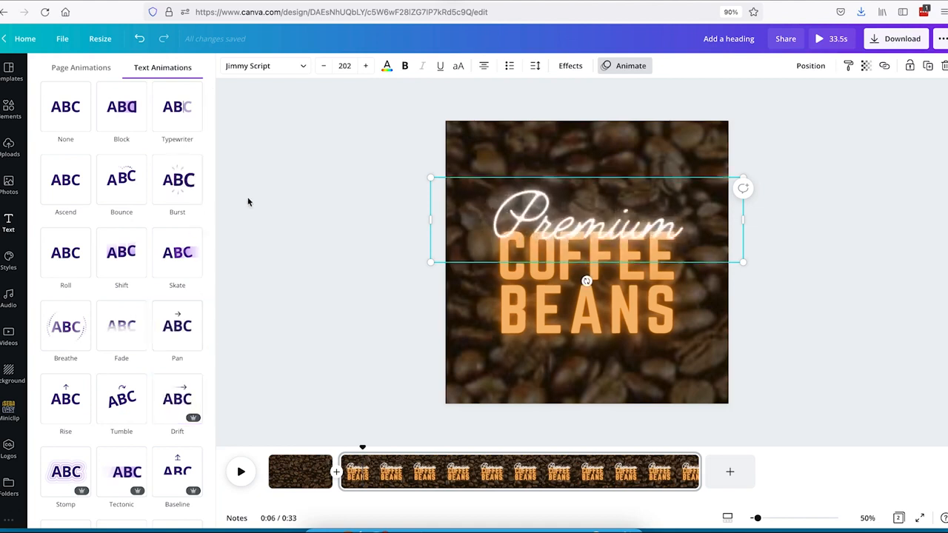
{"action": "scroll", "coordinate": [67, 255], "scroll_direction": "down", "scroll_amount": 2}
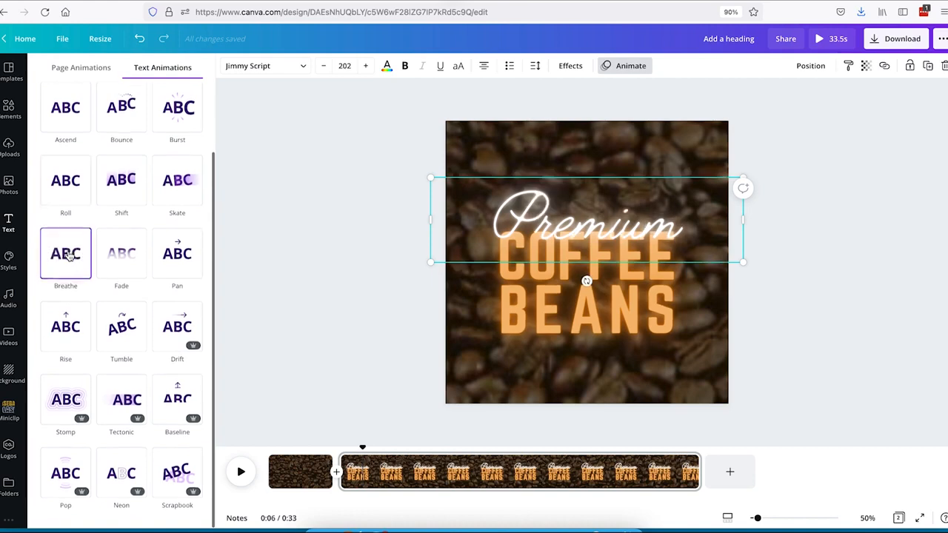
{"action": "left_click", "coordinate": [120, 289]}
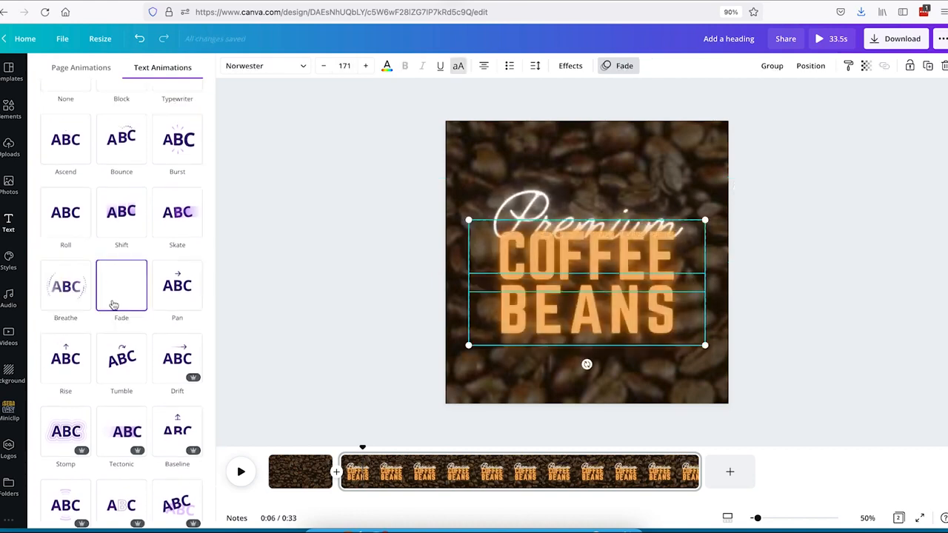
{"action": "left_click", "coordinate": [336, 310]}
{"action": "left_click", "coordinate": [537, 198]}
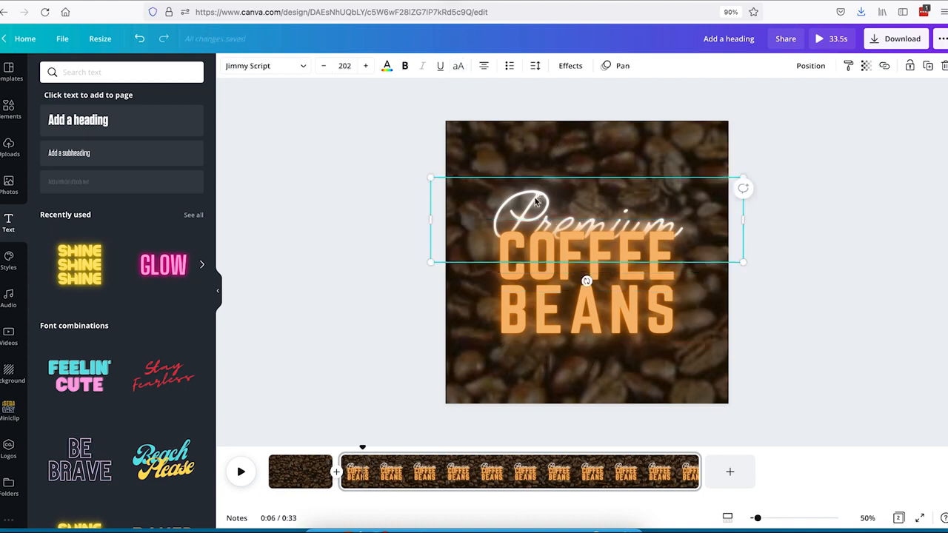
{"action": "left_click", "coordinate": [403, 324]}
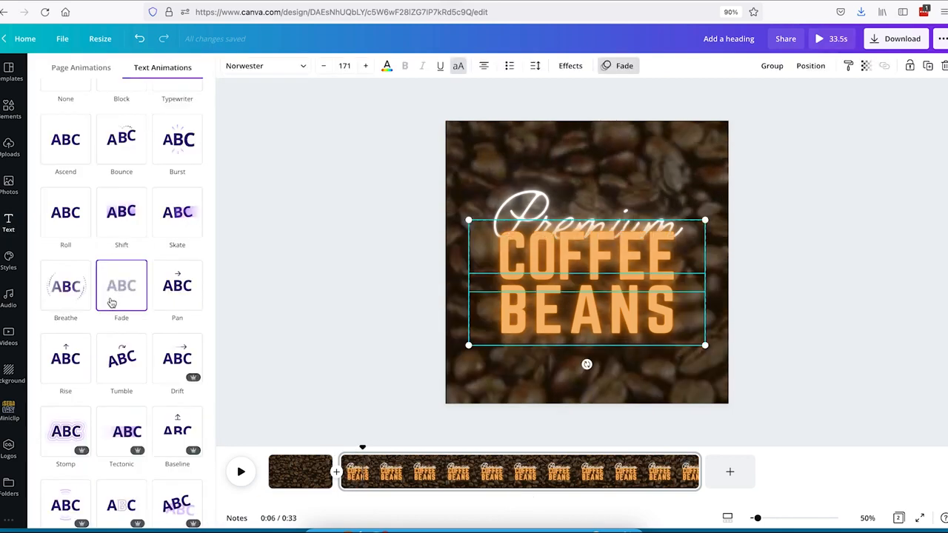
{"action": "left_click", "coordinate": [335, 311]}
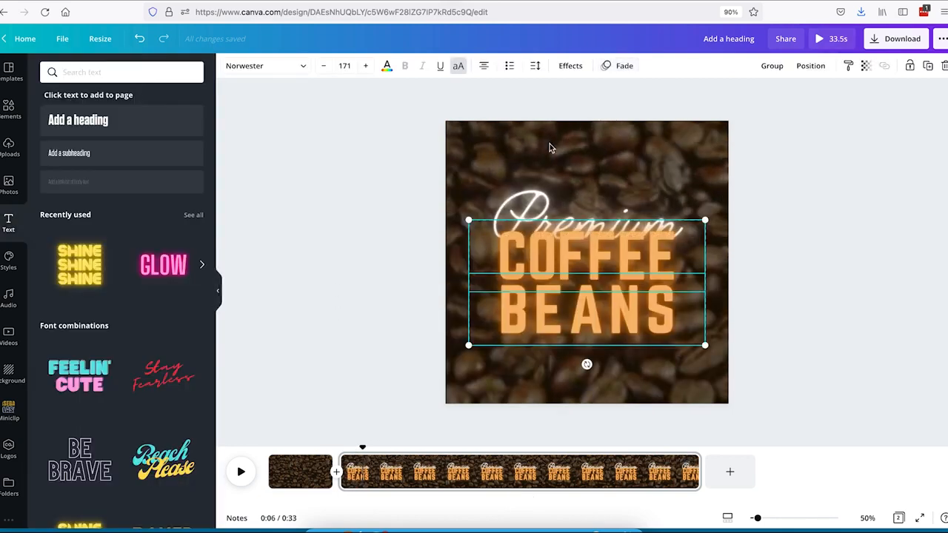
{"action": "left_click", "coordinate": [535, 201]}
{"action": "left_click", "coordinate": [405, 323]}
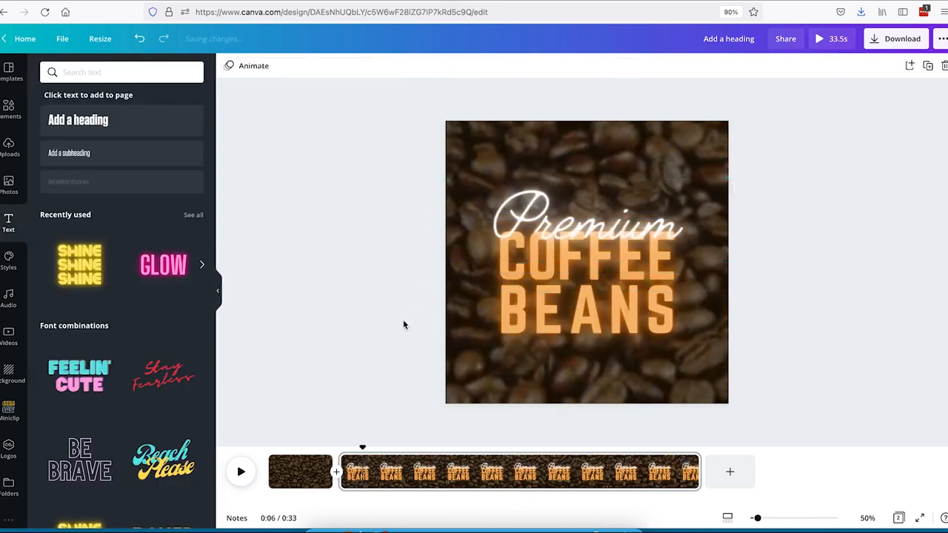
- Split the second clip at the 10-second mark and delete all three text lines from the last part
{"action": "right_click", "coordinate": [405, 479]}
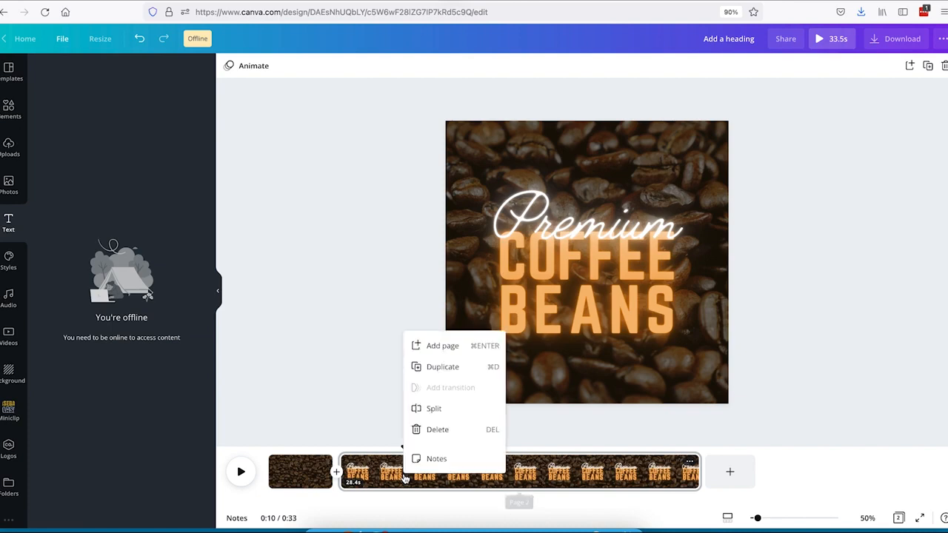
{"action": "left_click", "coordinate": [434, 408]}
{"action": "left_click", "coordinate": [463, 482]}
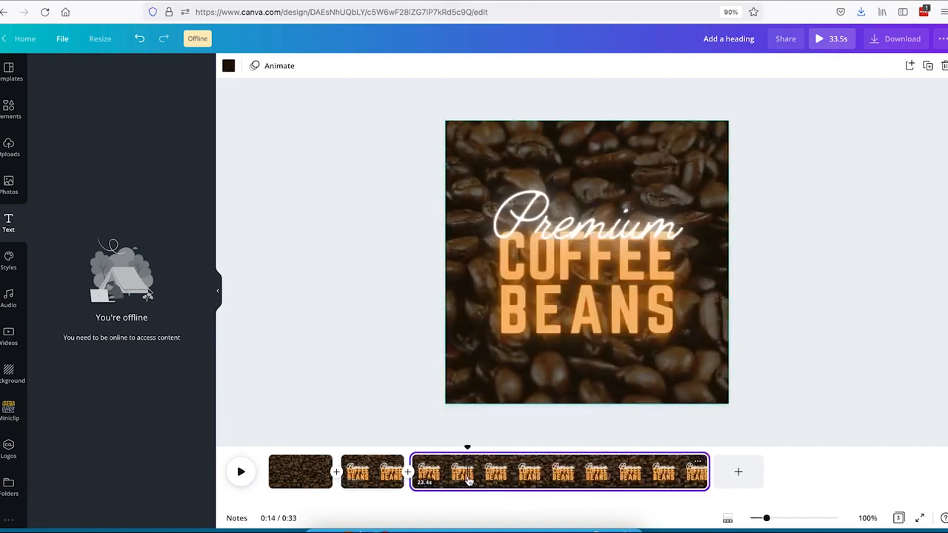
{"action": "left_click_drag", "start_coordinate": [379, 177], "coordinate": [566, 325]}
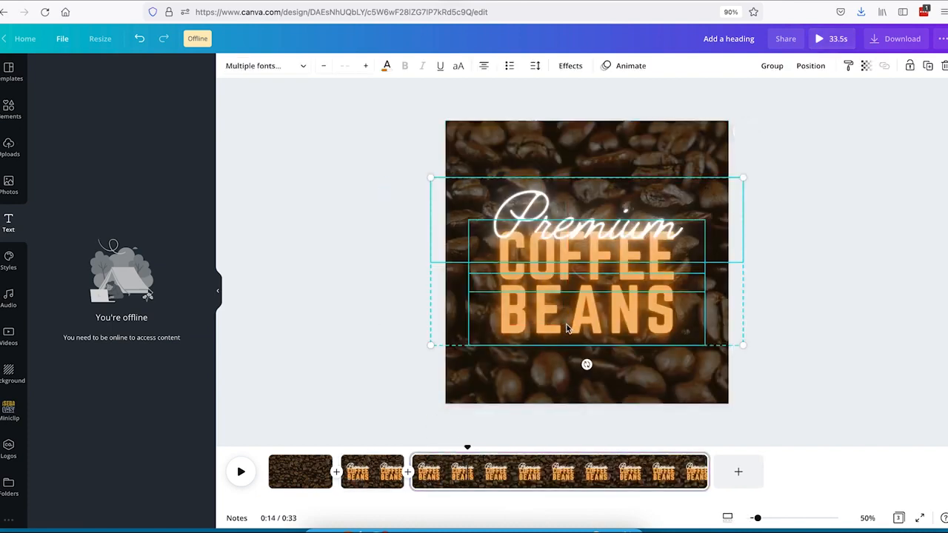
{"action": "key", "text": "Delete"}
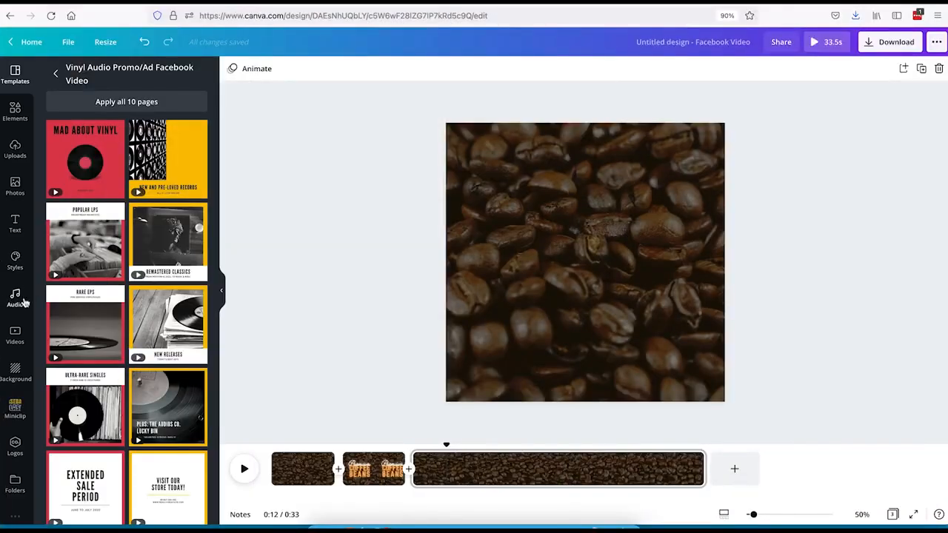
- Add the English Breakfast and Die Ewige Wiederkunft music tracks to the timeline as two audio layers
{"action": "left_click", "coordinate": [24, 302]}
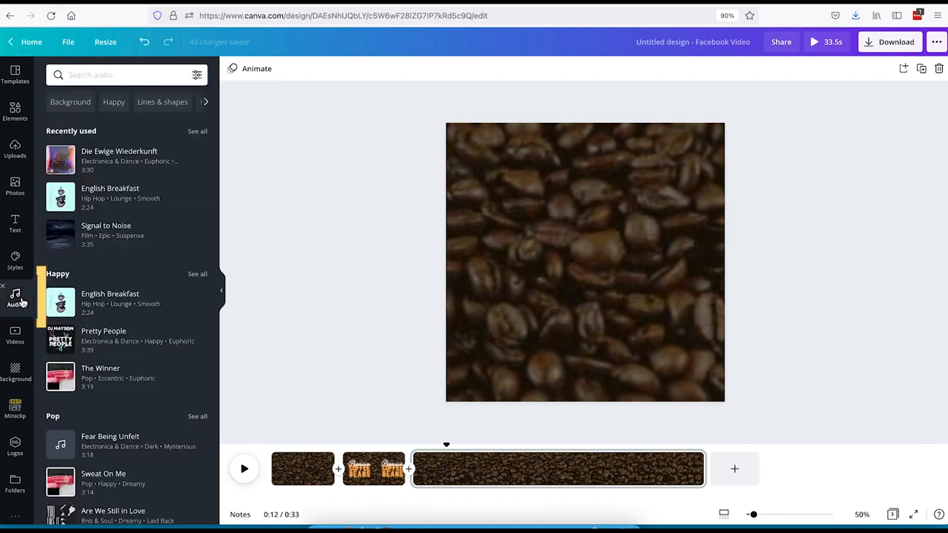
{"action": "scroll", "coordinate": [61, 308], "scroll_direction": "down", "scroll_amount": 4}
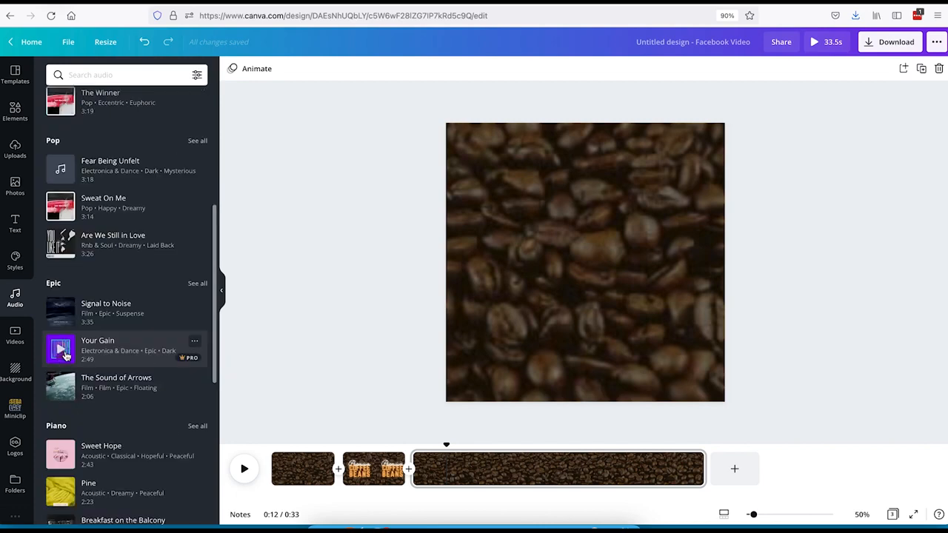
{"action": "scroll", "coordinate": [64, 354], "scroll_direction": "up", "scroll_amount": 4}
{"action": "left_click_drag", "start_coordinate": [60, 194], "coordinate": [291, 507]}
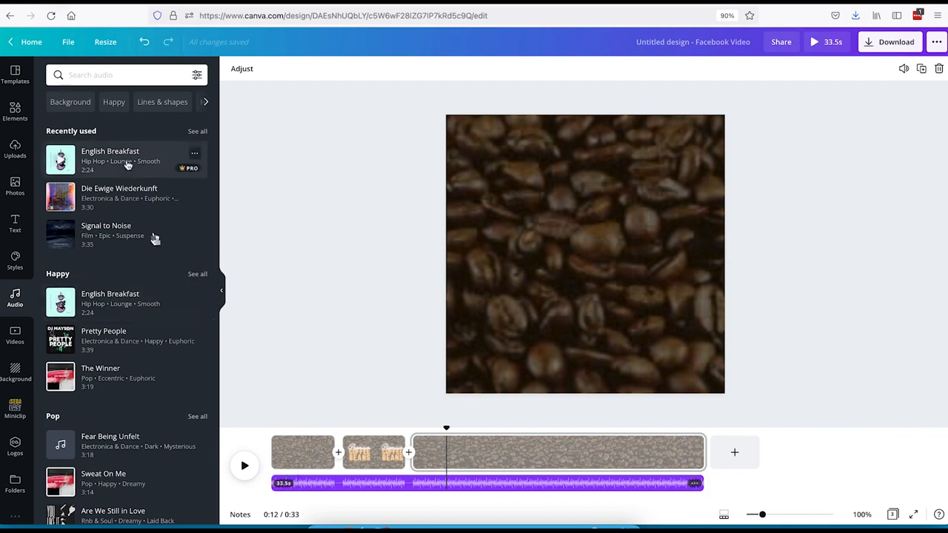
{"action": "left_click_drag", "start_coordinate": [100, 208], "coordinate": [362, 500]}
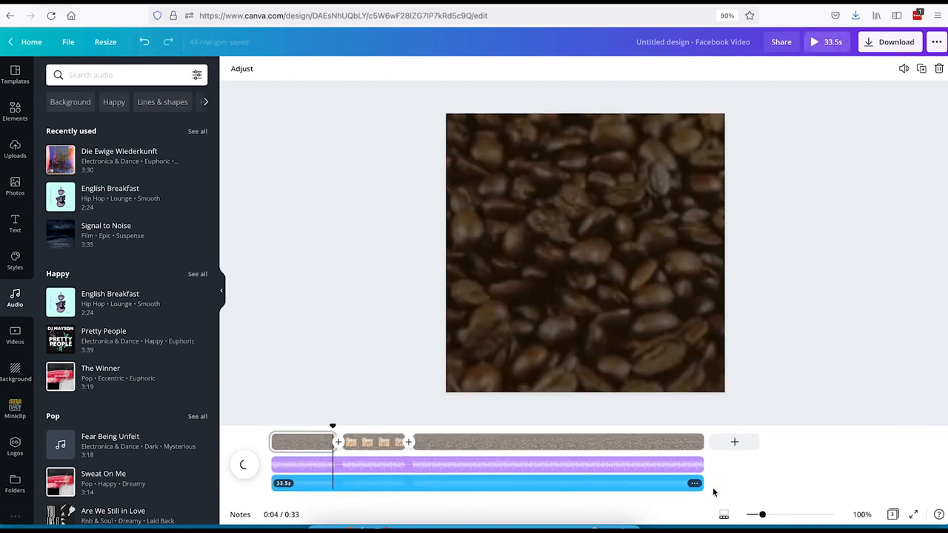
- Trim the lower audio layer to about 13 seconds and move it along the timeline toward the second clip
{"action": "left_click_drag", "start_coordinate": [470, 487], "coordinate": [449, 485]}
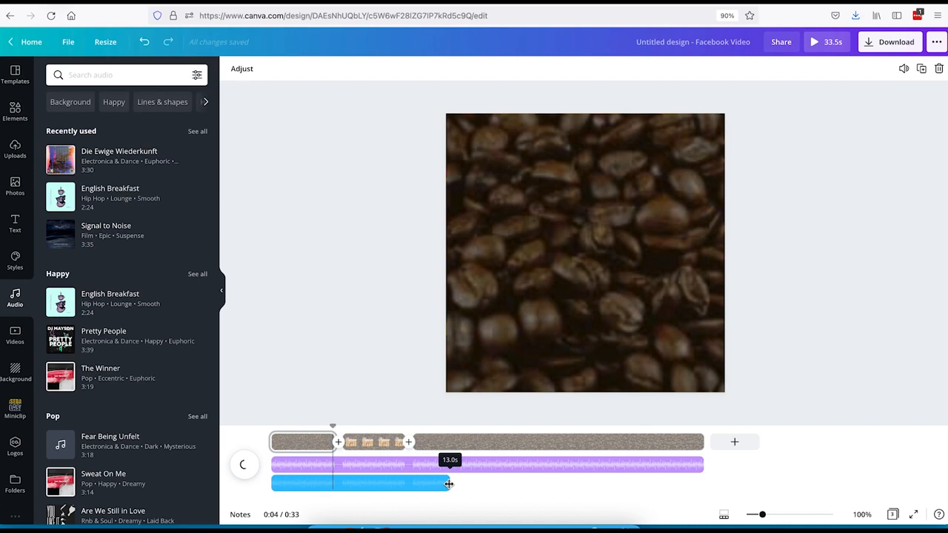
{"action": "left_click_drag", "start_coordinate": [324, 485], "coordinate": [387, 482]}
{"action": "left_click", "coordinate": [345, 437]}
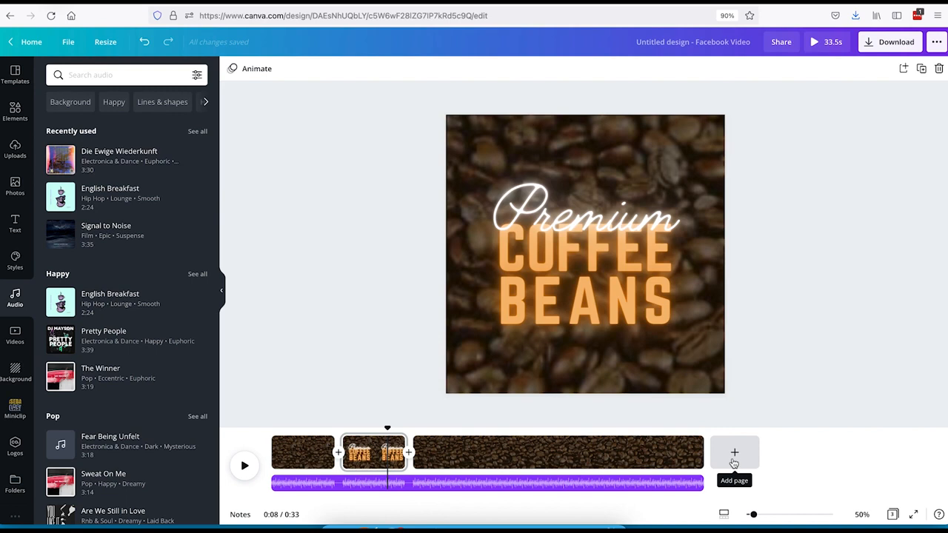
- Add a blank page at the end of the timeline and shorten its duration
{"action": "left_click", "coordinate": [734, 453]}
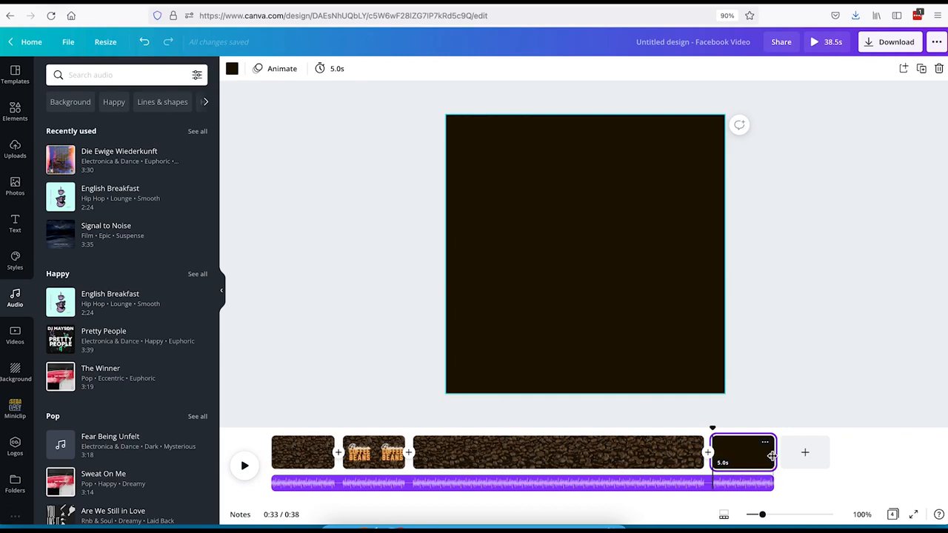
{"action": "left_click_drag", "start_coordinate": [774, 456], "coordinate": [724, 455]}
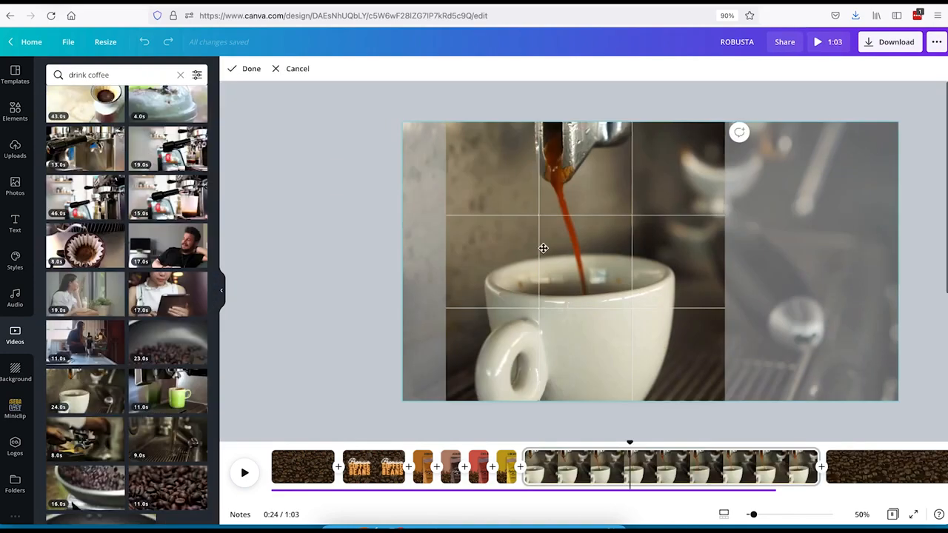
- Reposition the espresso cup video inside its frame and trim the clip to a short segment
{"action": "left_click_drag", "start_coordinate": [543, 248], "coordinate": [546, 248]}
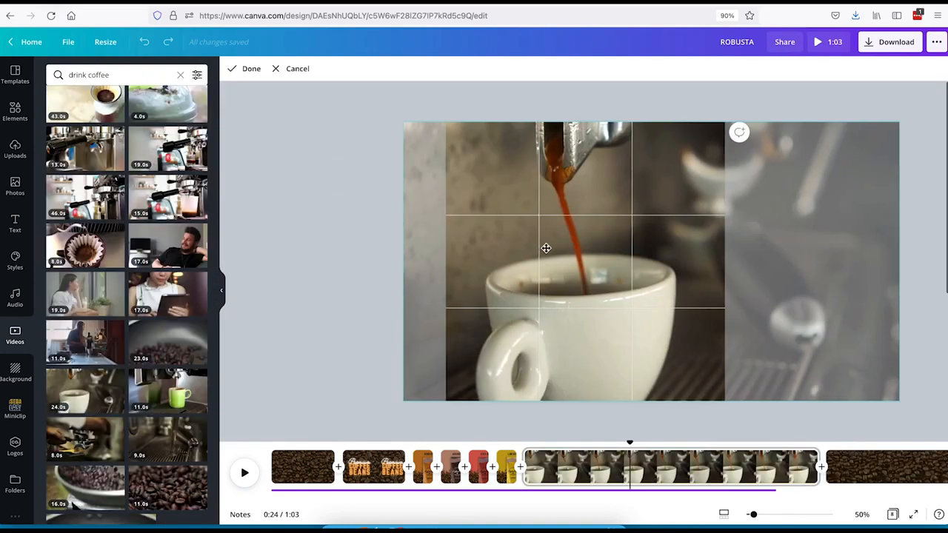
{"action": "left_click", "coordinate": [328, 269]}
{"action": "left_click", "coordinate": [336, 267]}
{"action": "left_click", "coordinate": [508, 270]}
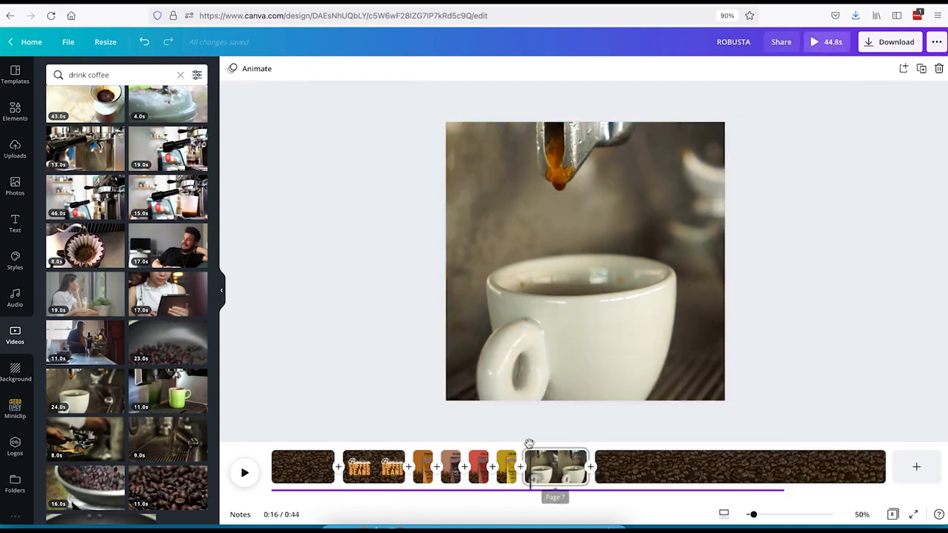
- Select the last coffee beans clip in the timeline and switch to Finder
{"action": "left_click", "coordinate": [614, 444]}
{"action": "left_click", "coordinate": [664, 461]}
{"action": "left_click", "coordinate": [667, 467]}
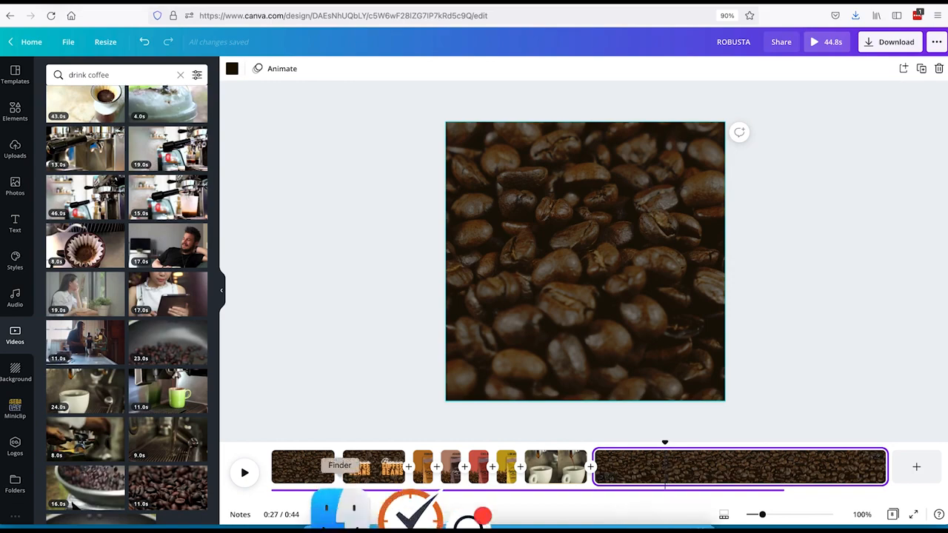
{"action": "left_click", "coordinate": [329, 516]}
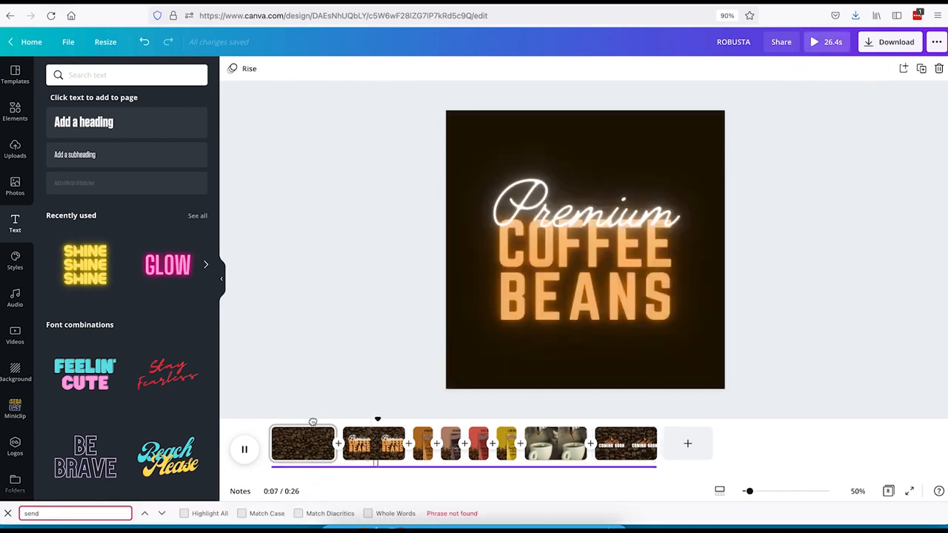
- Preview the ad up to the EXELSA page and set the ROBUSTA page's timing to 2 seconds
{"action": "left_click", "coordinate": [313, 422]}
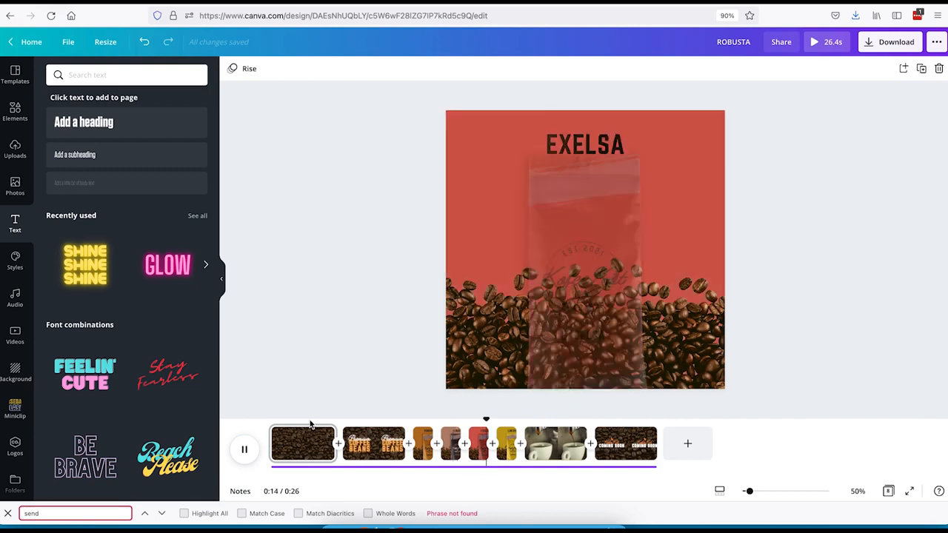
{"action": "key", "text": "space"}
{"action": "left_click", "coordinate": [424, 456]}
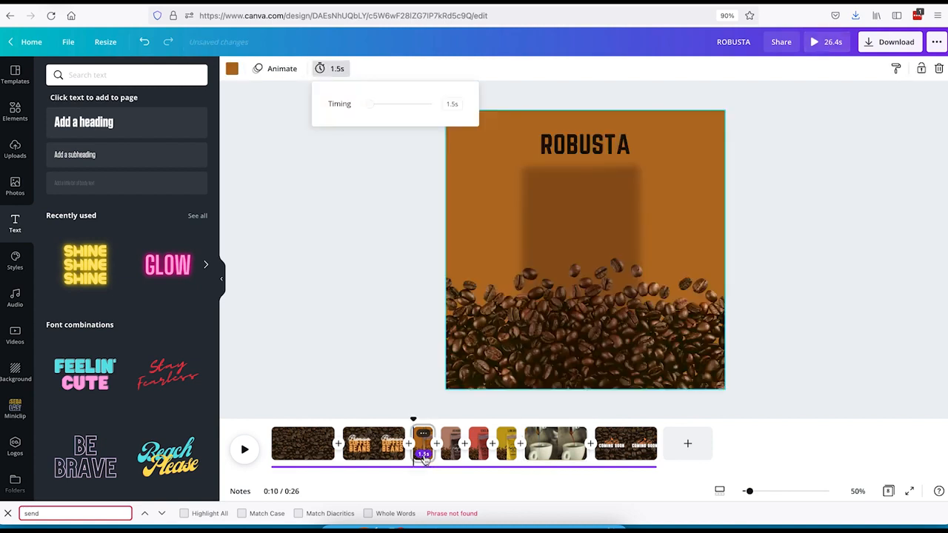
{"action": "key", "text": "Return"}
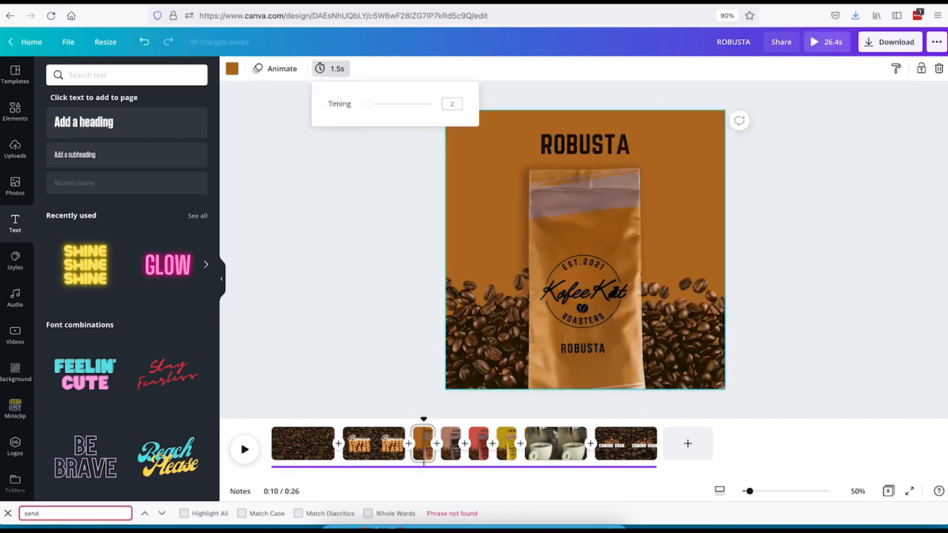
- Set the timing of the ARABICA page to 2 seconds
{"action": "left_click", "coordinate": [458, 456]}
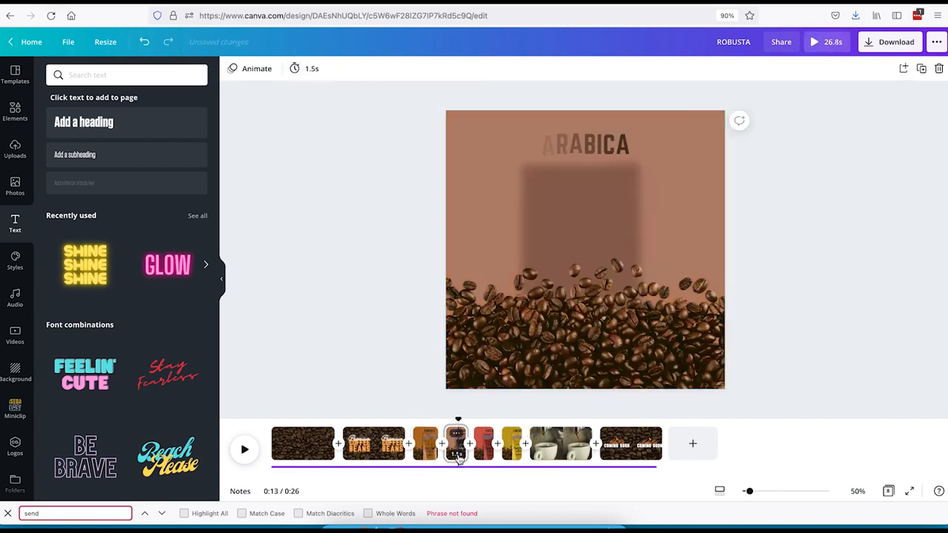
{"action": "left_click", "coordinate": [454, 167]}
{"action": "left_click", "coordinate": [330, 69]}
{"action": "left_click", "coordinate": [452, 105]}
{"action": "type", "text": "2"}
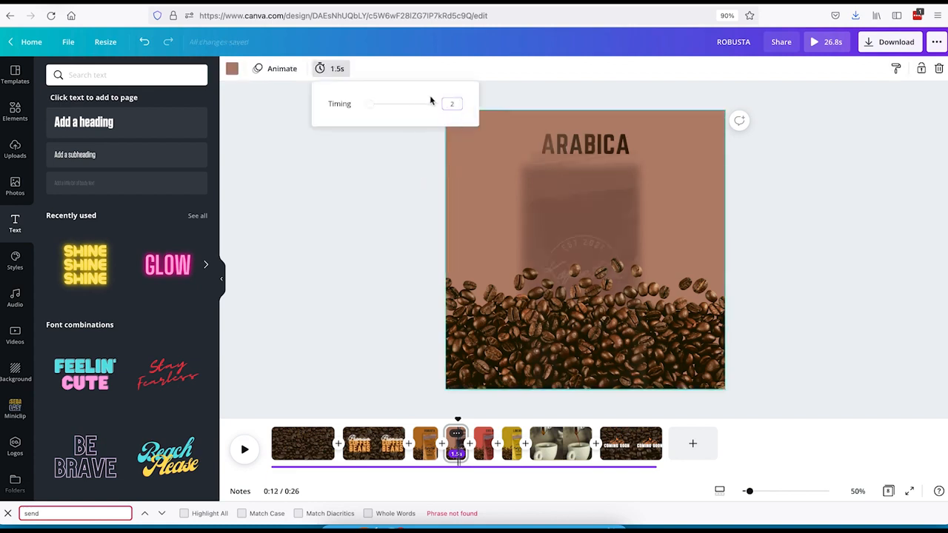
{"action": "key", "text": "Return"}
- Set the timing of the EXELSA page to 2 seconds
{"action": "left_click", "coordinate": [489, 457]}
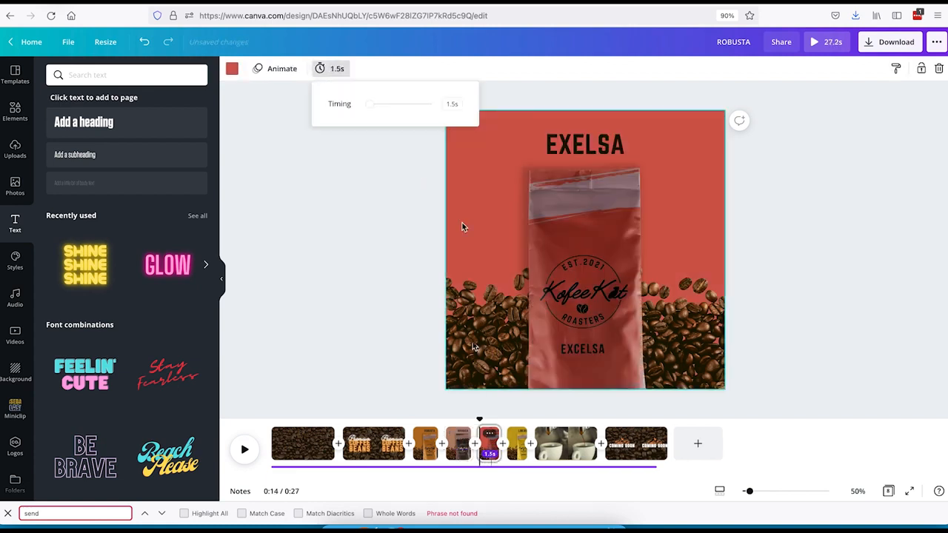
{"action": "type", "text": "2"}
{"action": "key", "text": "Return"}
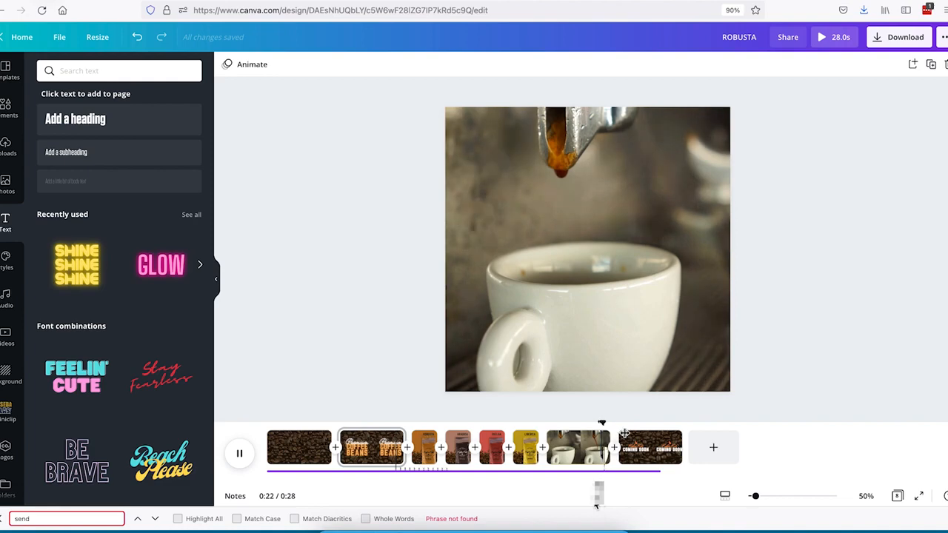
- Jump to the closing Kofee Kat COMING SOON clip to check it
{"action": "left_click", "coordinate": [646, 448]}
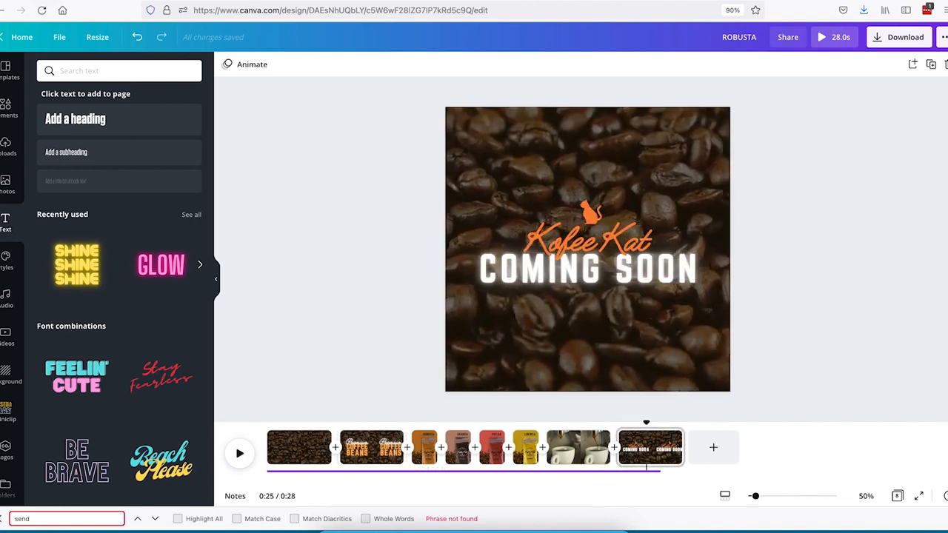